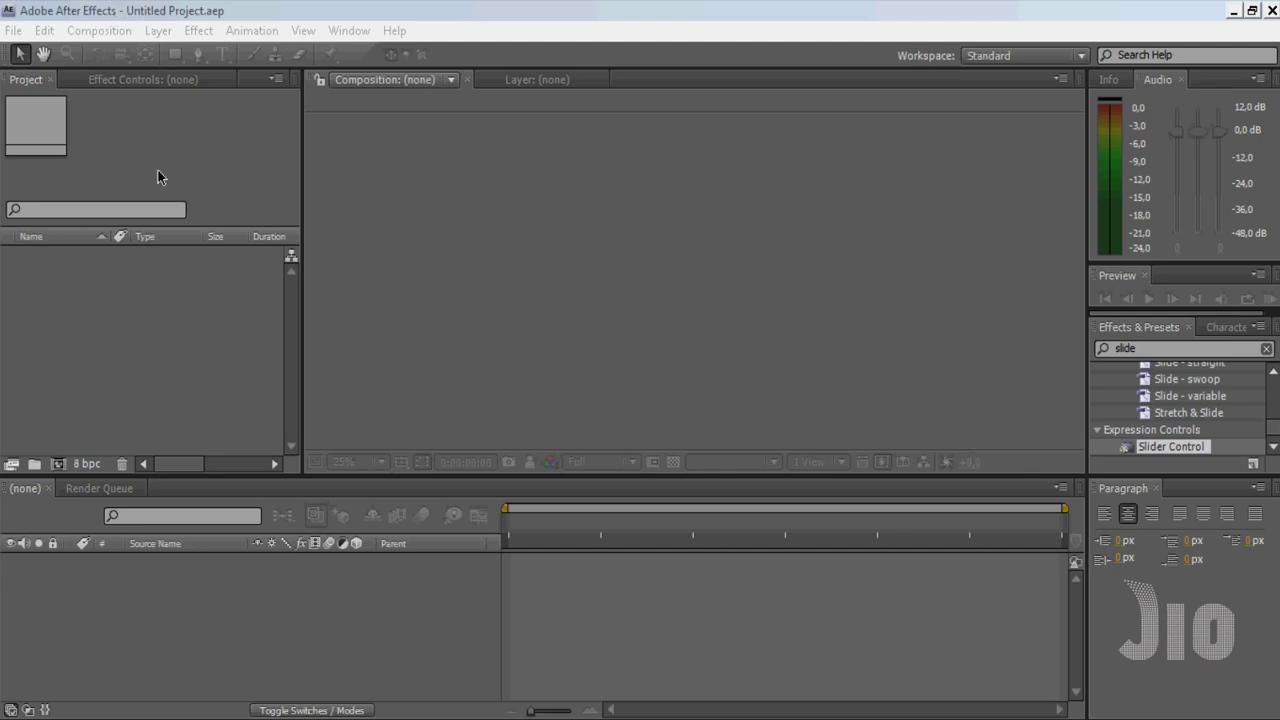
Create Comp 1 at 1600×900, 29.97 fps, five seconds long
click(110, 30)
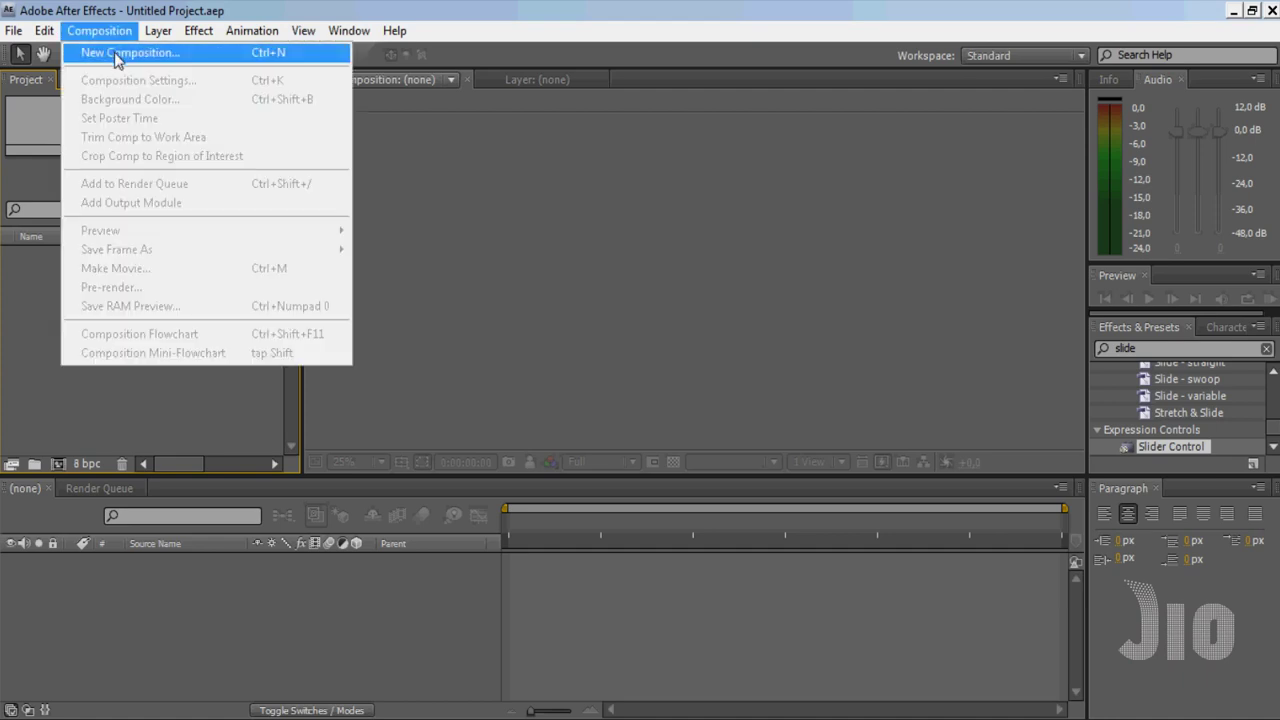
click(117, 53)
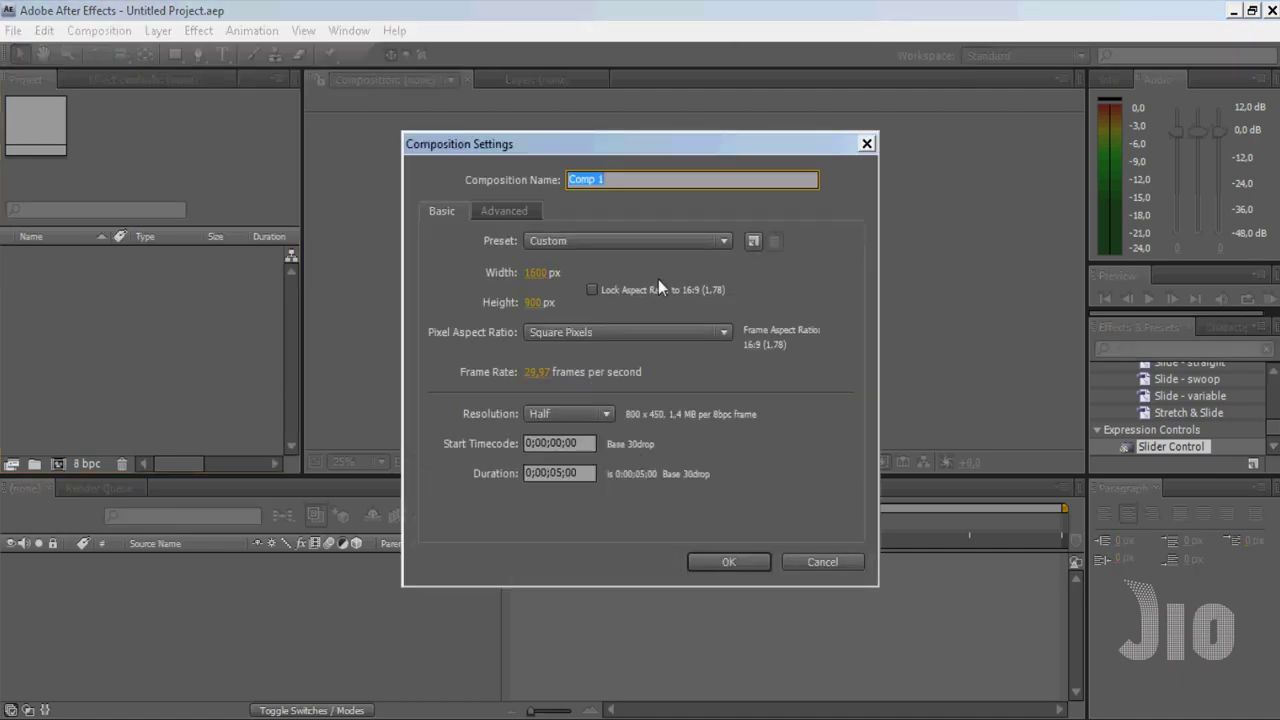
click(552, 472)
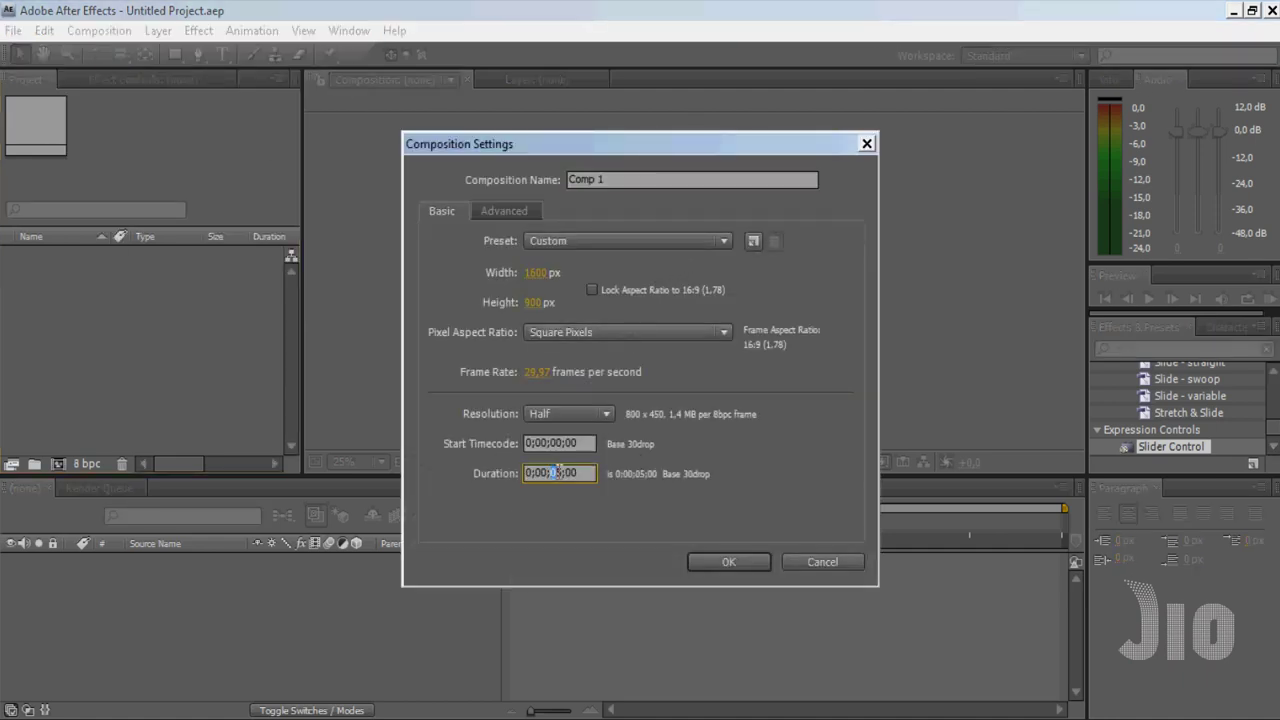
click(713, 561)
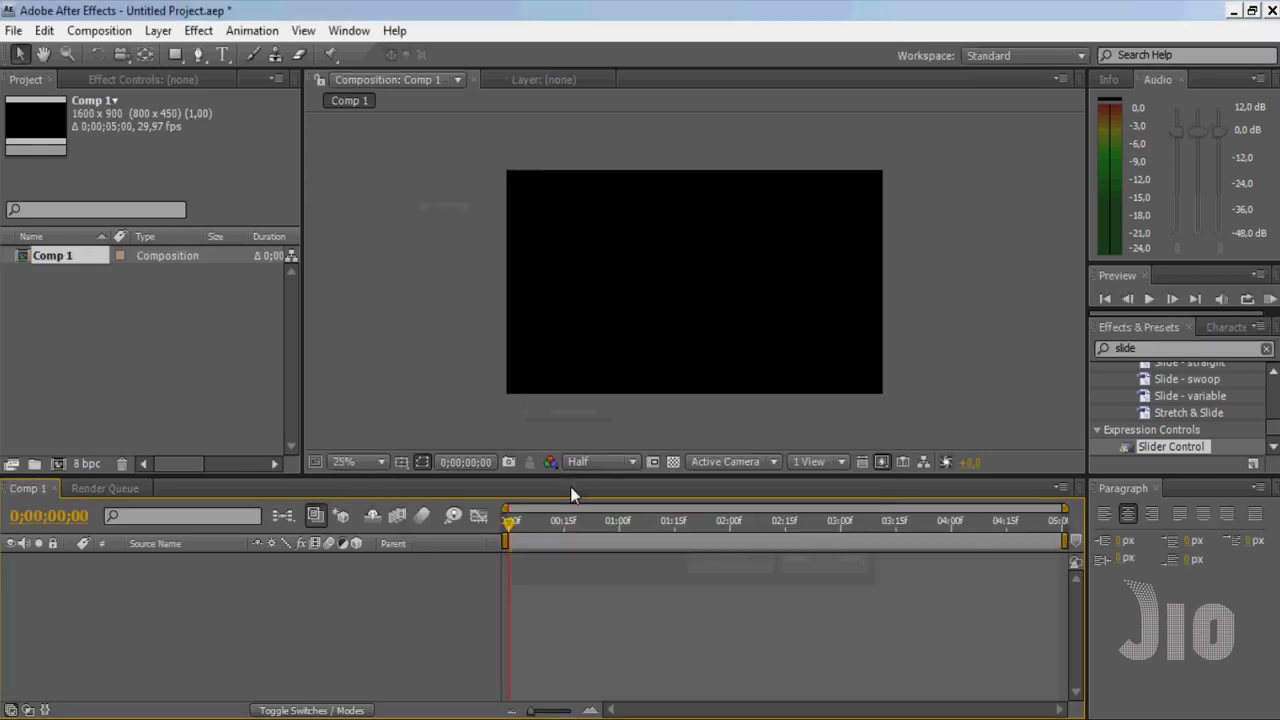
Start a new solid layer for Comp 1 from the timeline's context menu
right_click(262, 576)
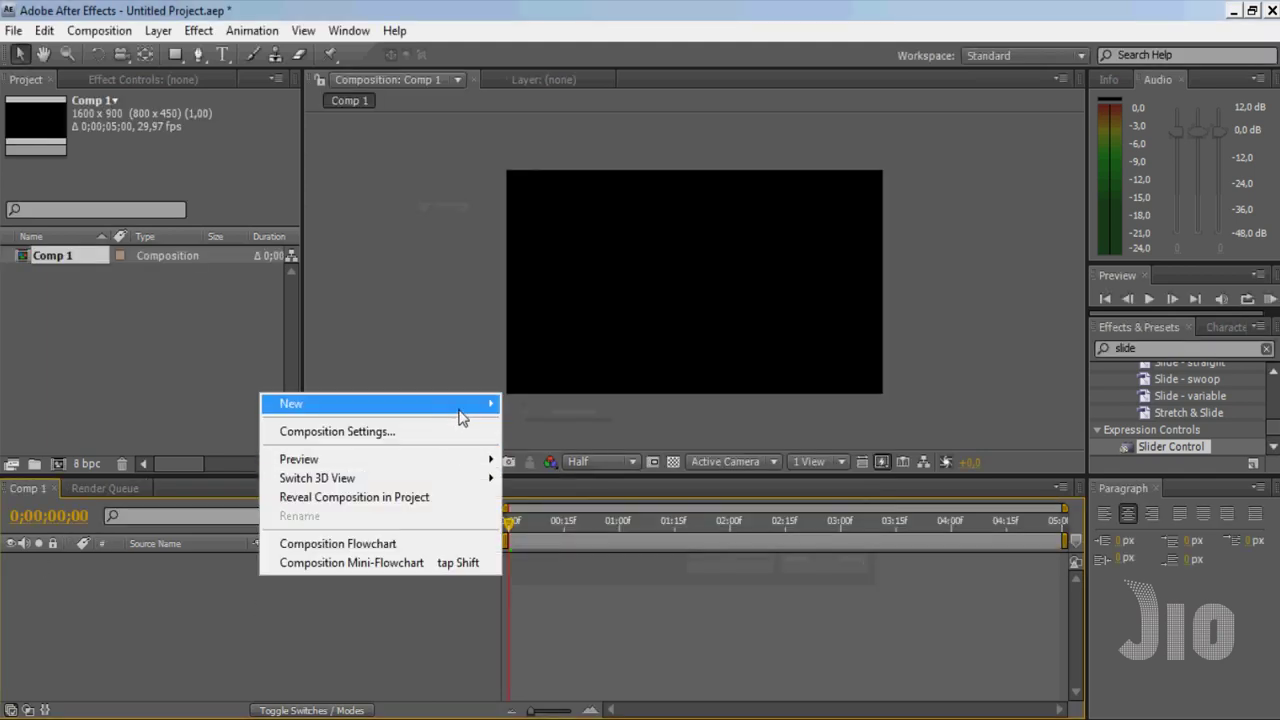
mouse_move(465, 410)
click(548, 451)
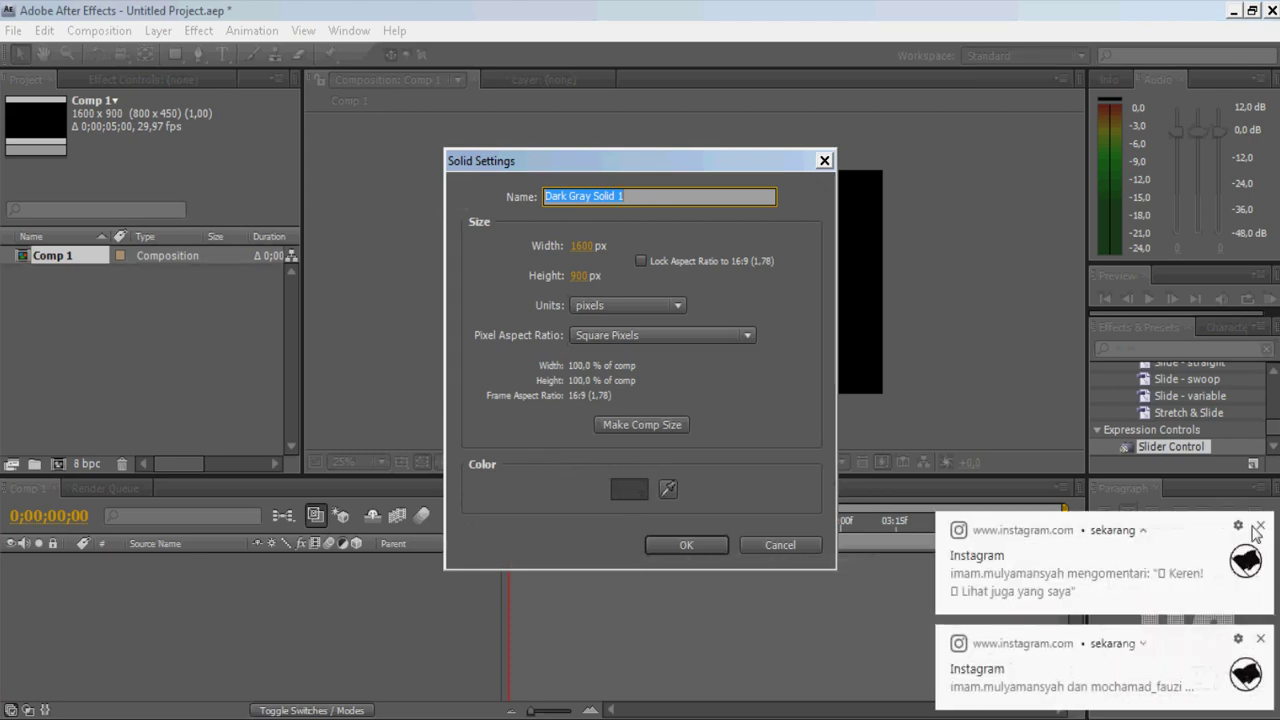
click(1260, 525)
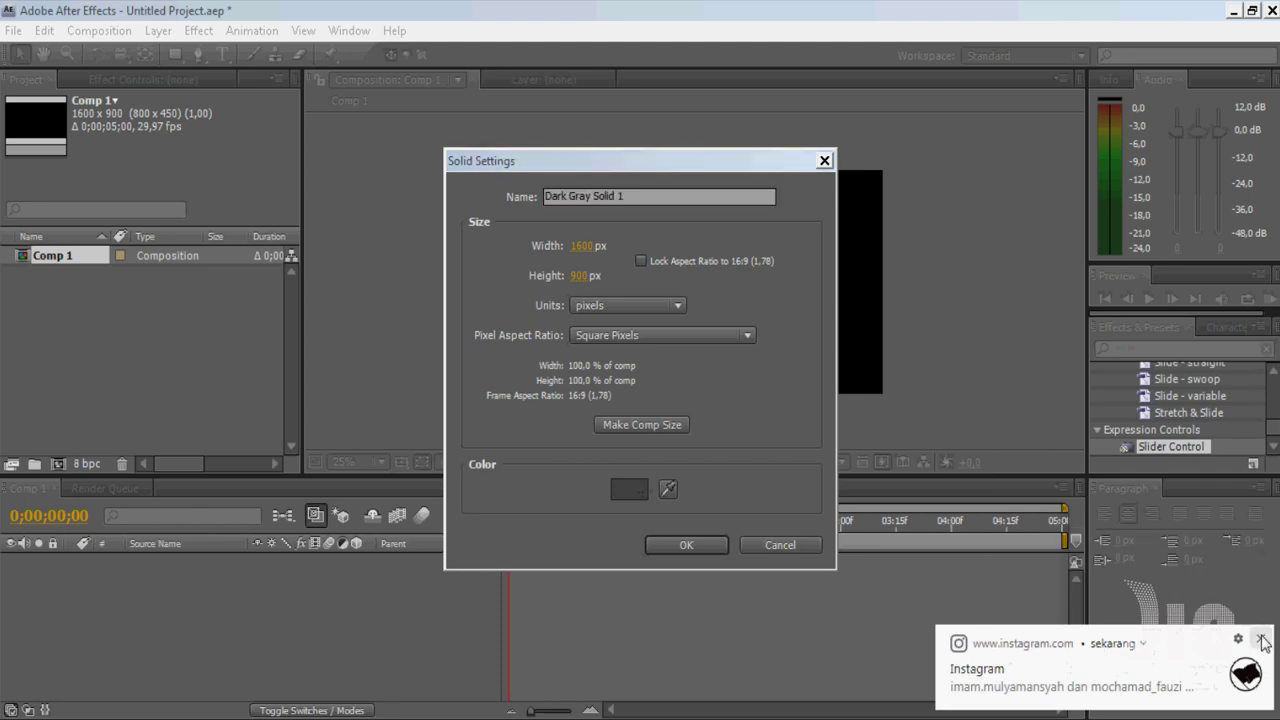
Colour the solid deep green (0AA903) and create it as a full-frame layer
click(621, 487)
drag(623, 326, 965, 246)
click(915, 330)
click(941, 377)
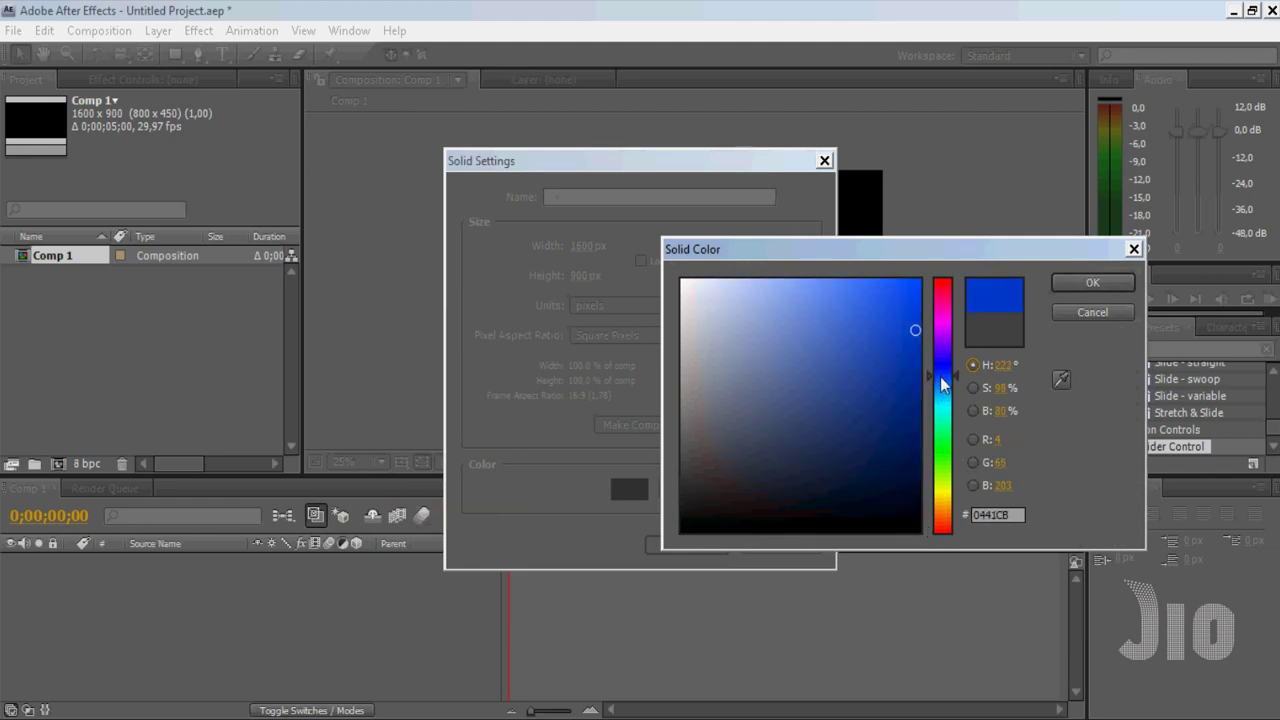
drag(940, 376, 942, 381)
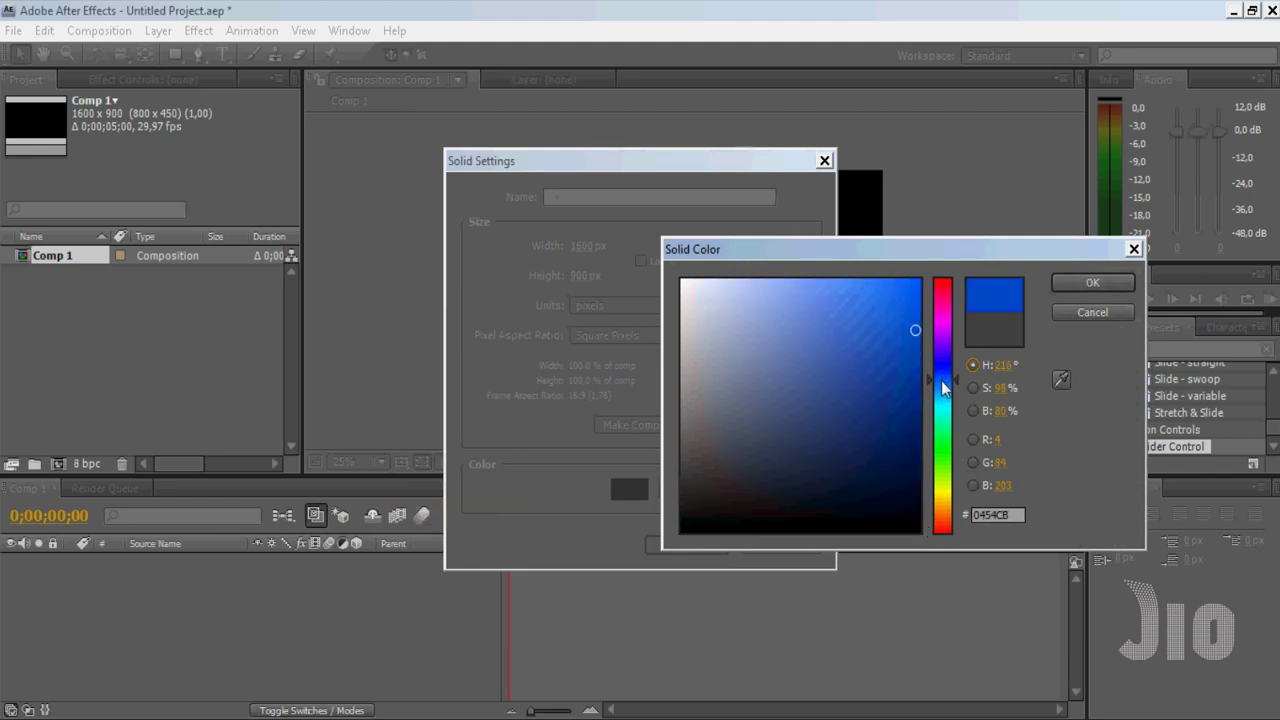
click(949, 451)
drag(949, 453, 947, 457)
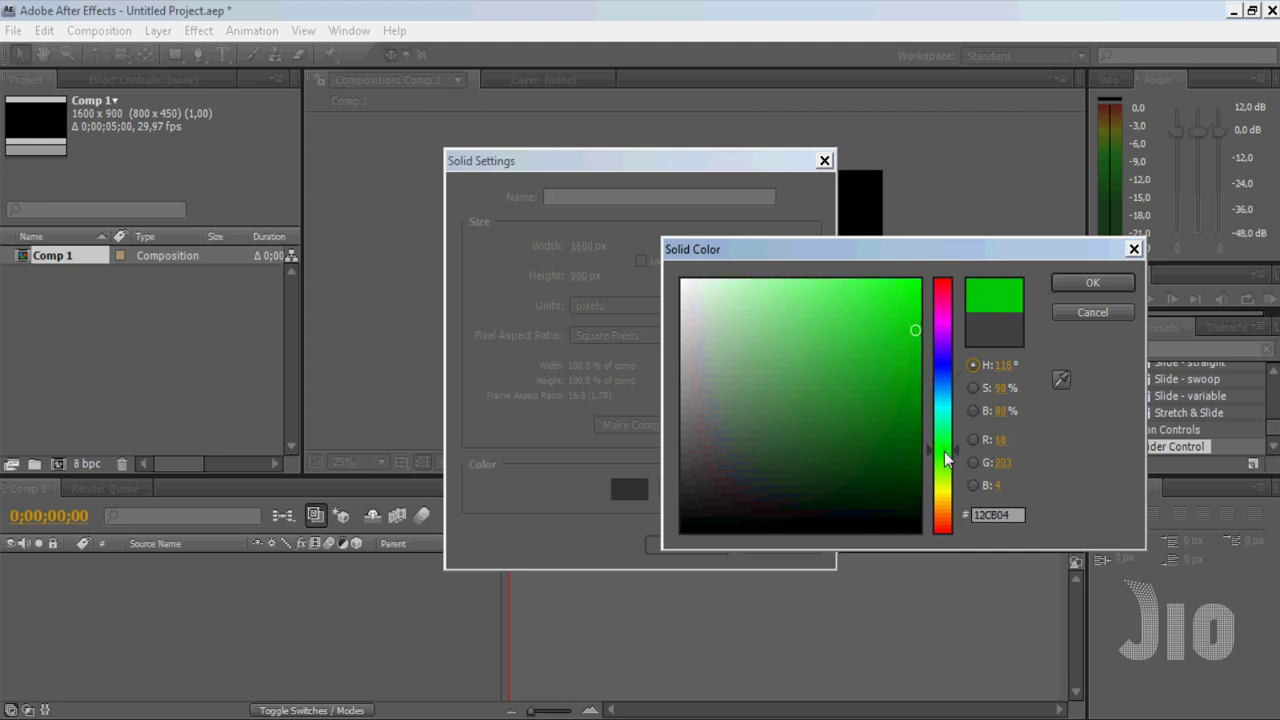
click(917, 373)
drag(917, 373, 917, 365)
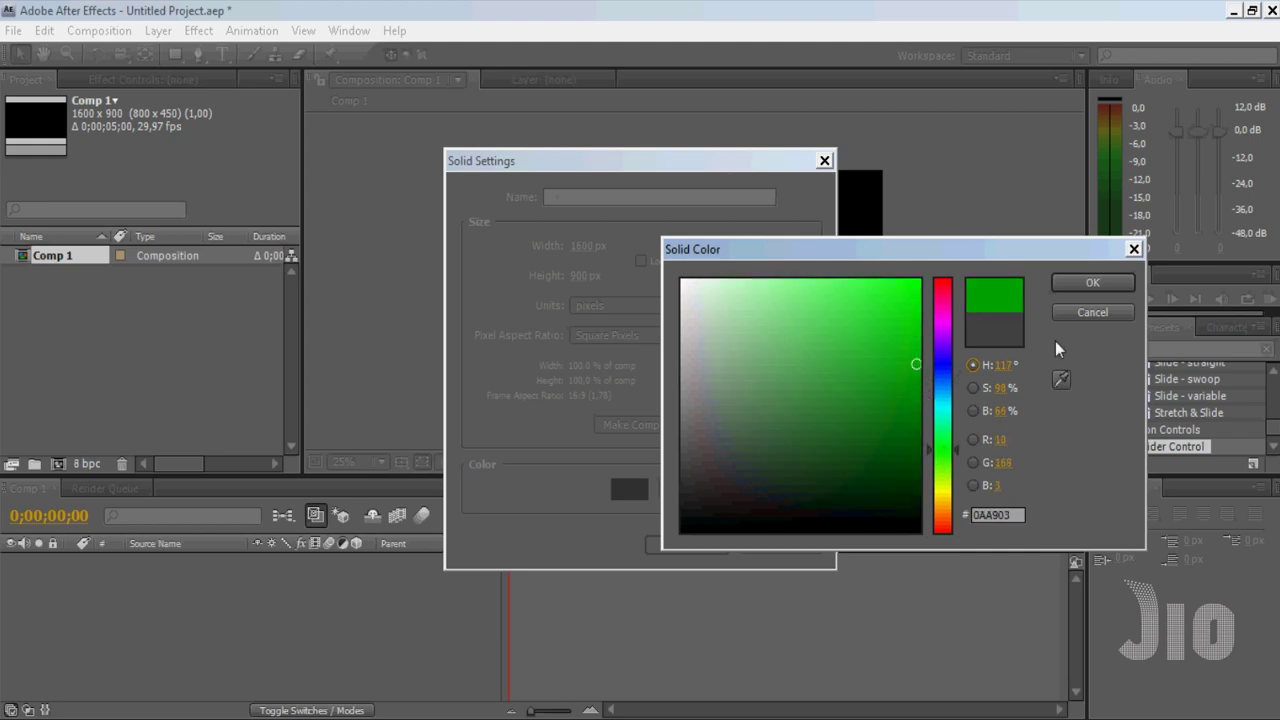
click(1110, 284)
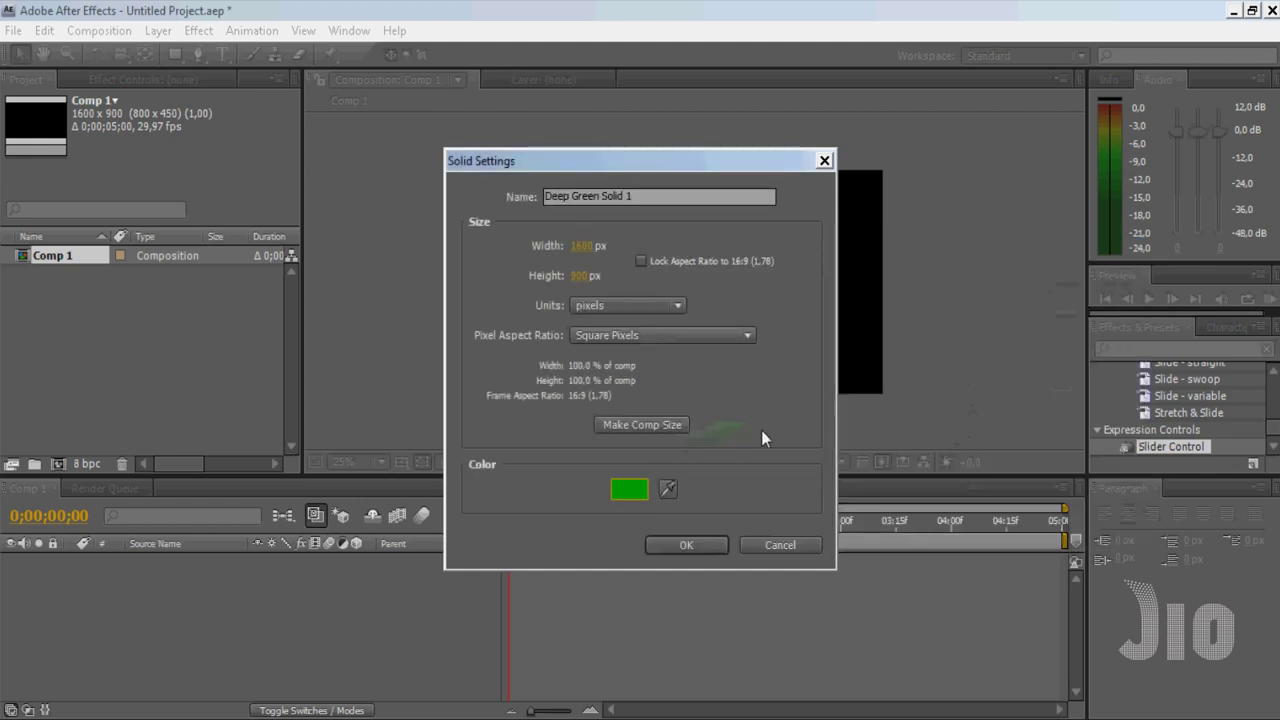
click(690, 546)
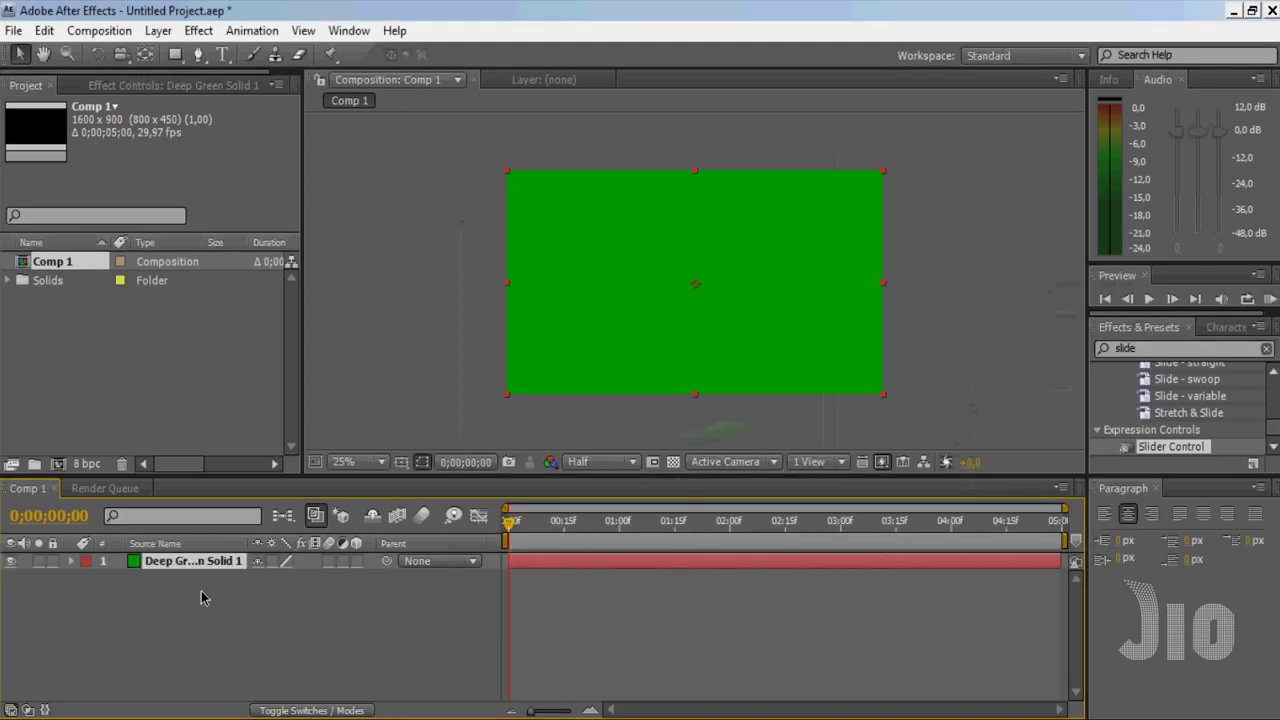
Type a "0" text layer on the green comp with the Horizontal Type tool
click(224, 55)
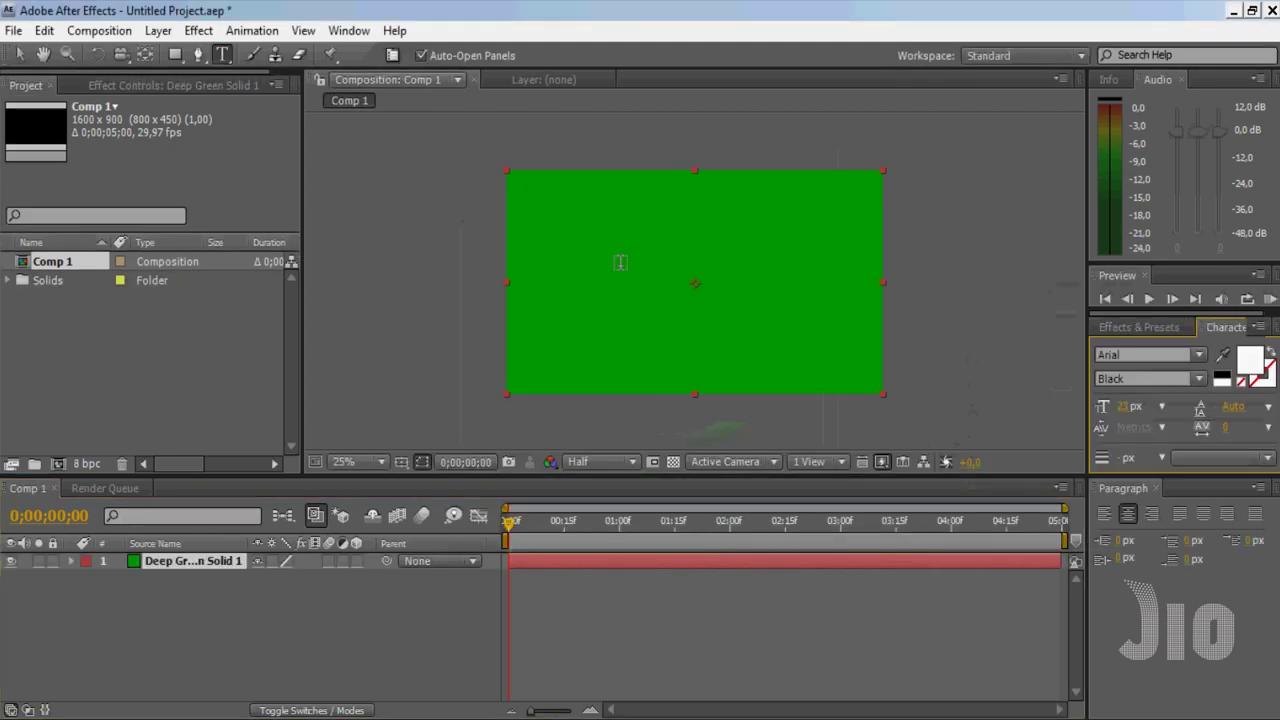
click(218, 57)
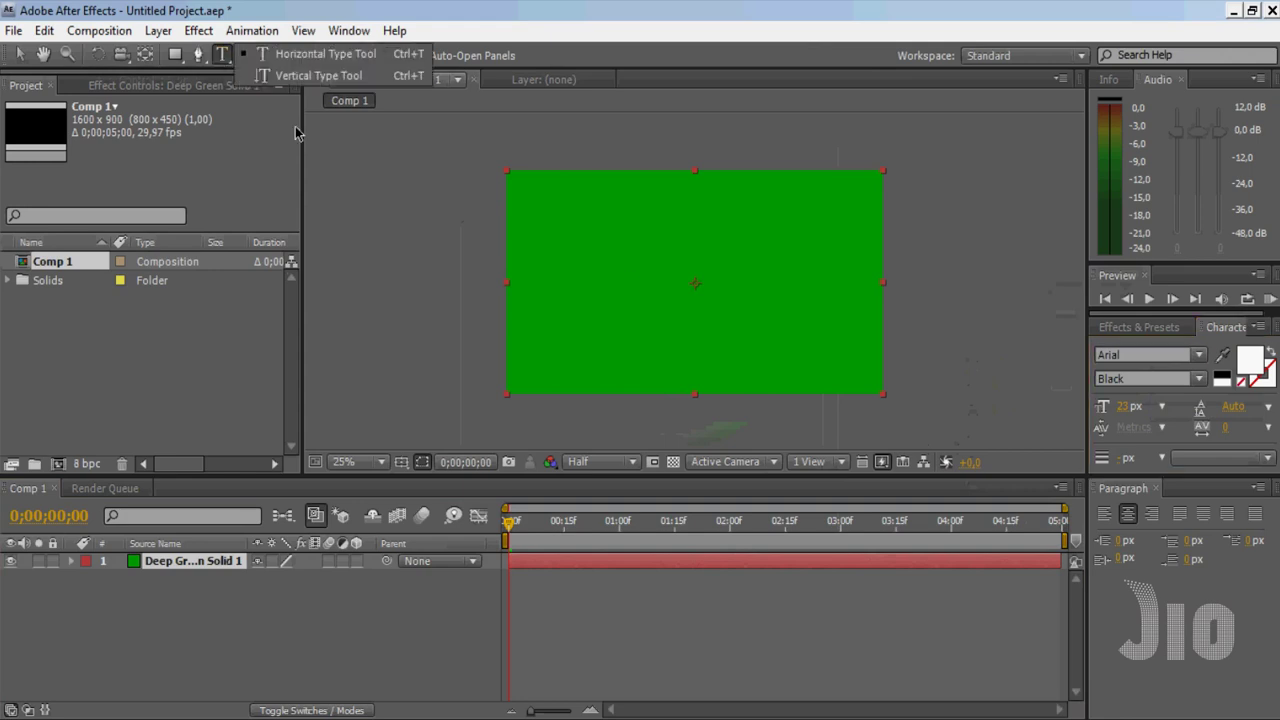
click(612, 272)
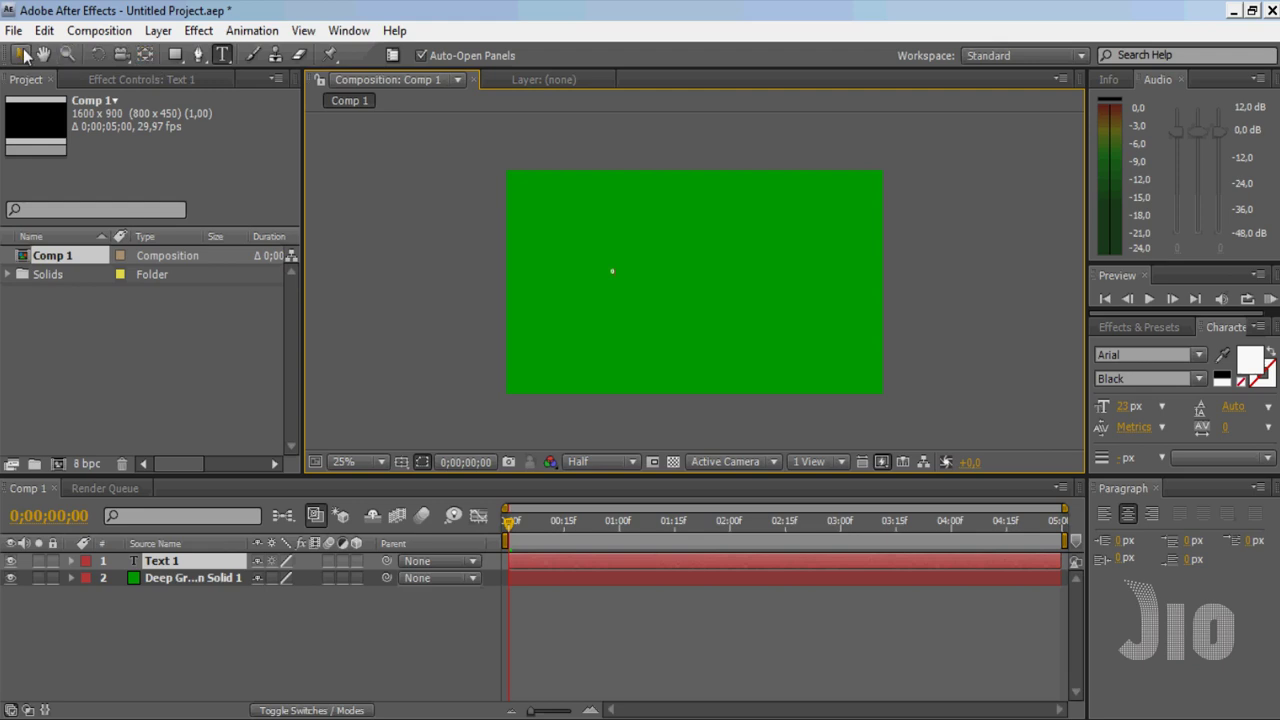
click(1125, 407)
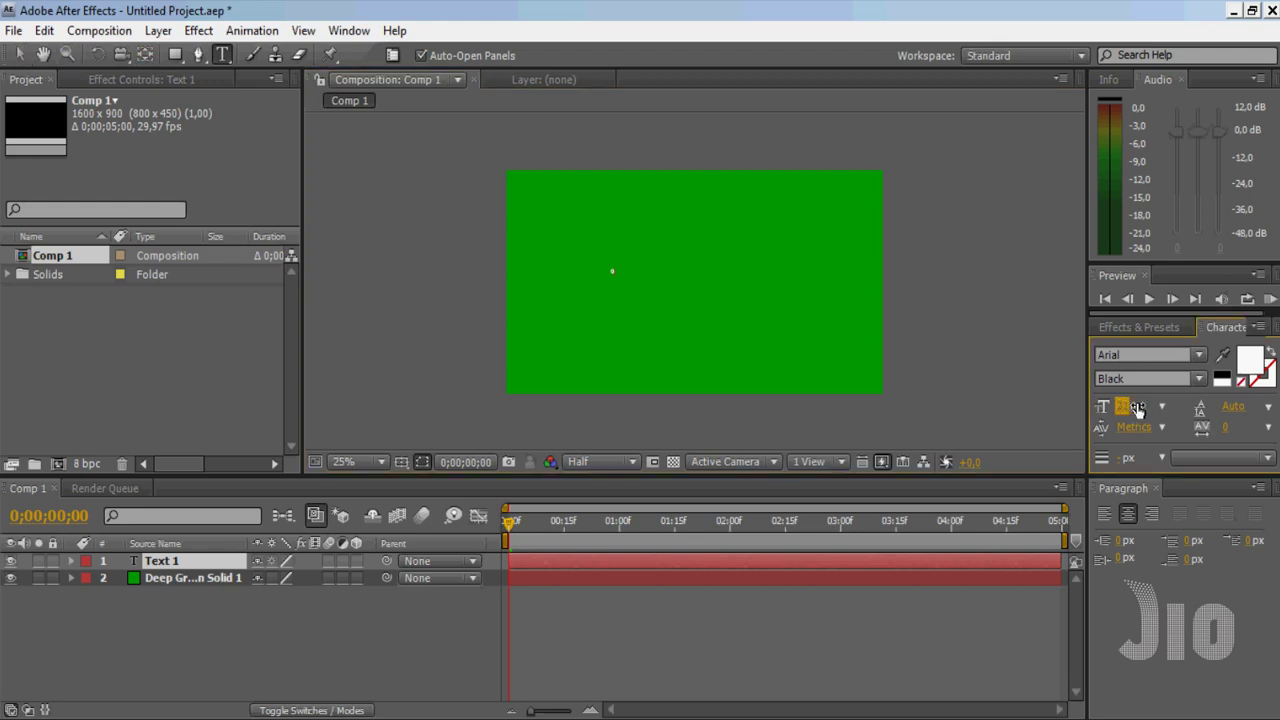
text(48)
double_click(587, 579)
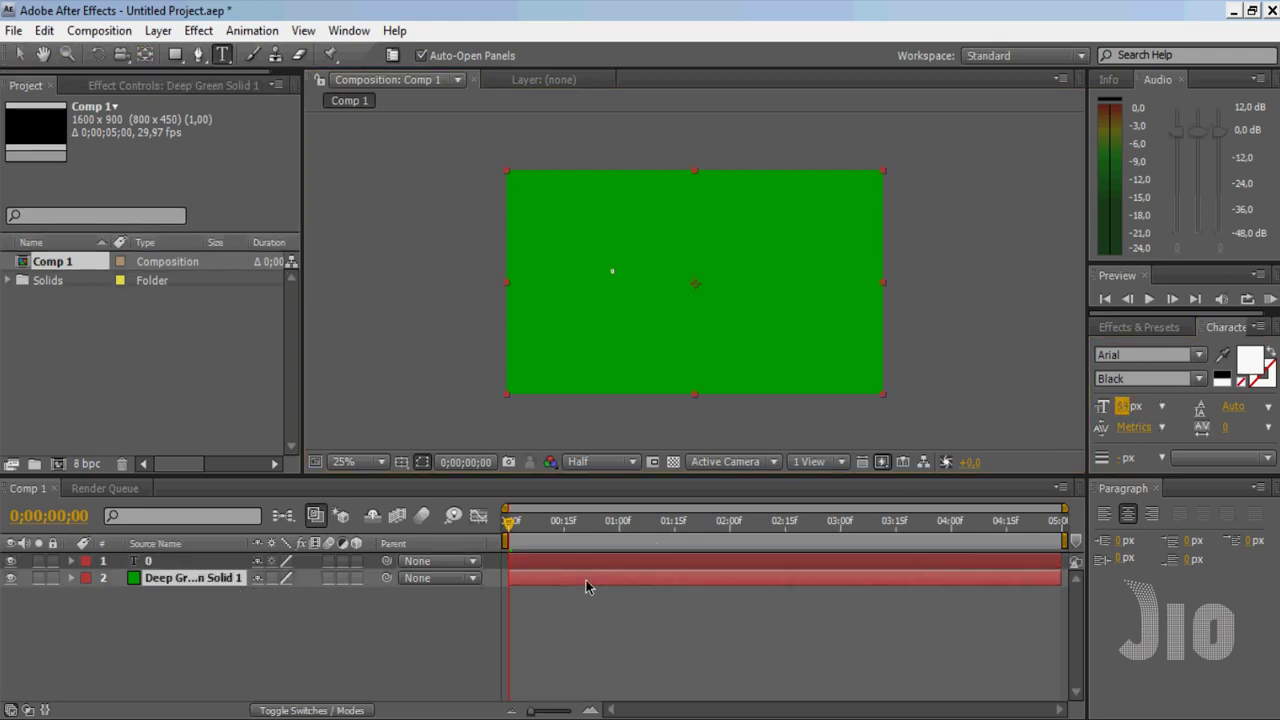
click(388, 79)
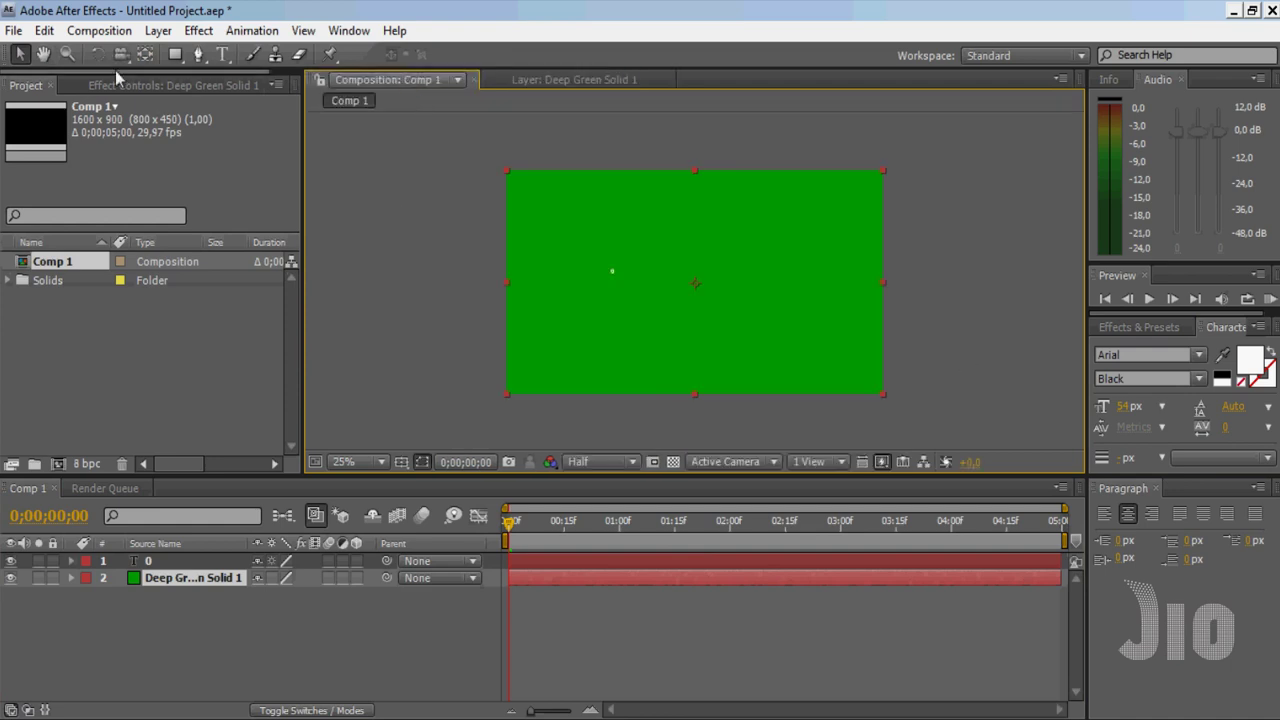
Enlarge the 0 text and move it near the comp centre
click(1124, 407)
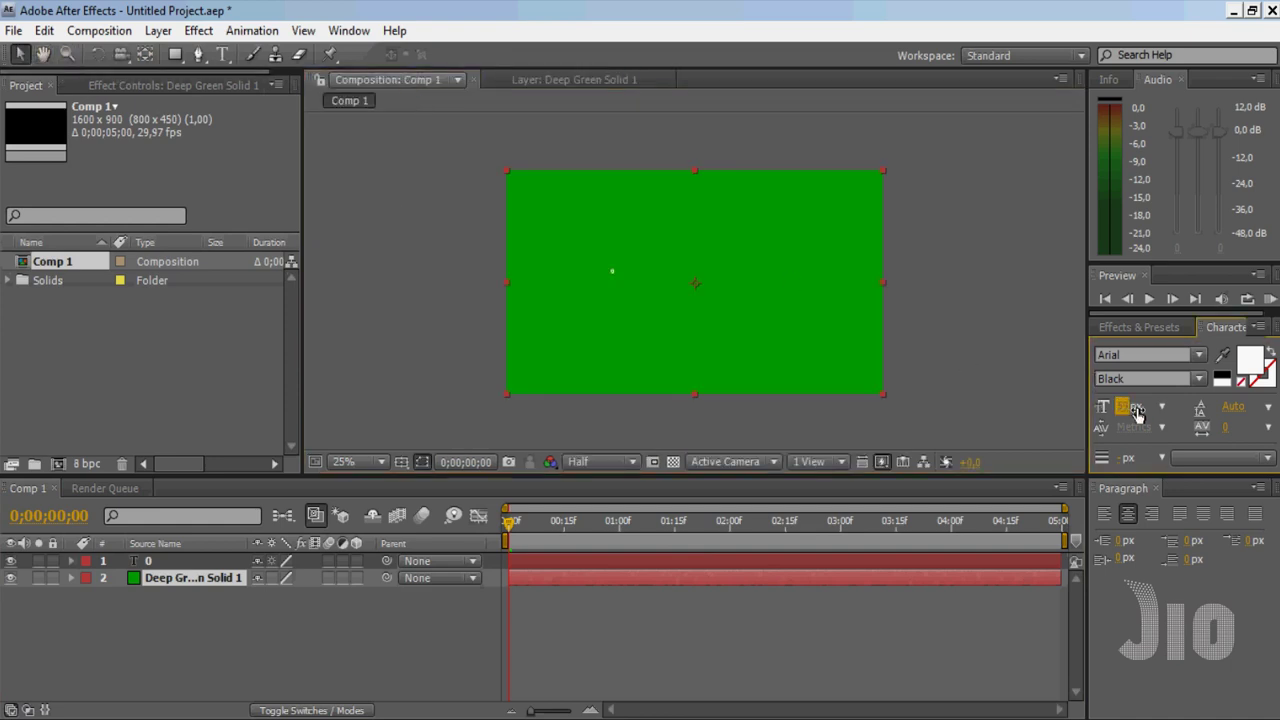
click(212, 562)
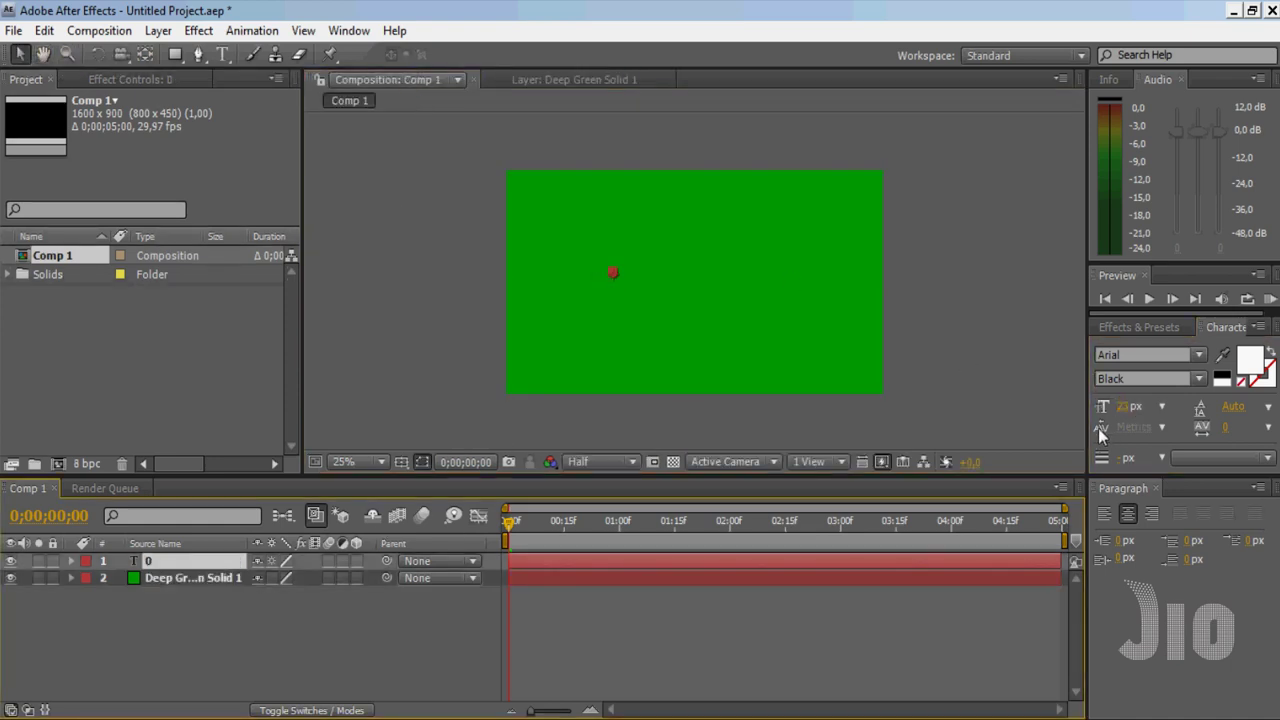
drag(1118, 407, 1180, 407)
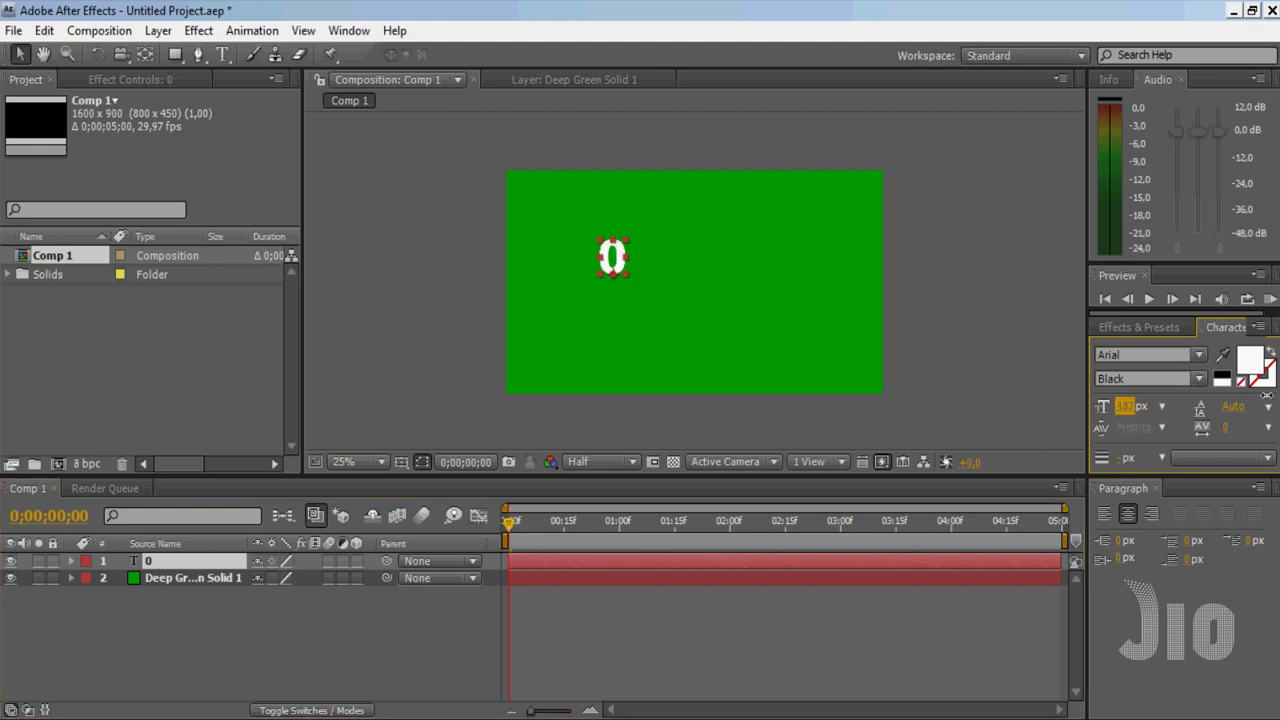
drag(621, 253, 708, 288)
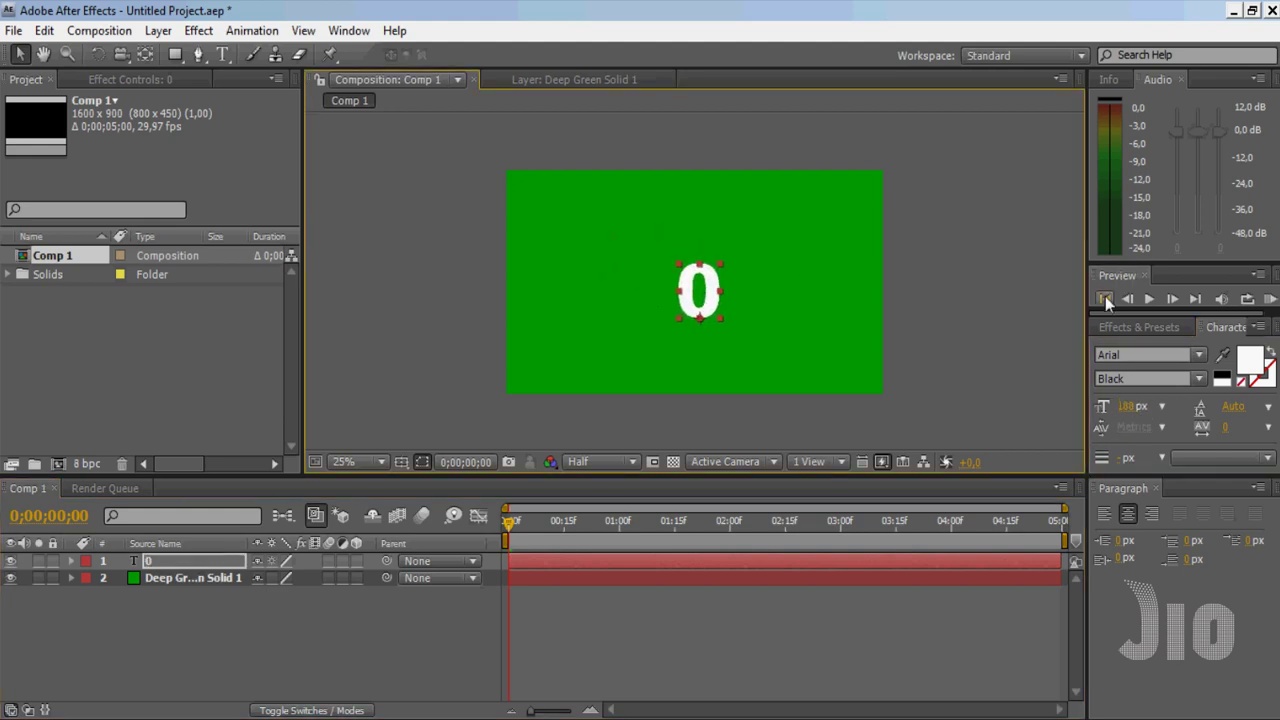
Set the 0 to Arial Black and stretch it slightly wider
double_click(754, 564)
click(1198, 379)
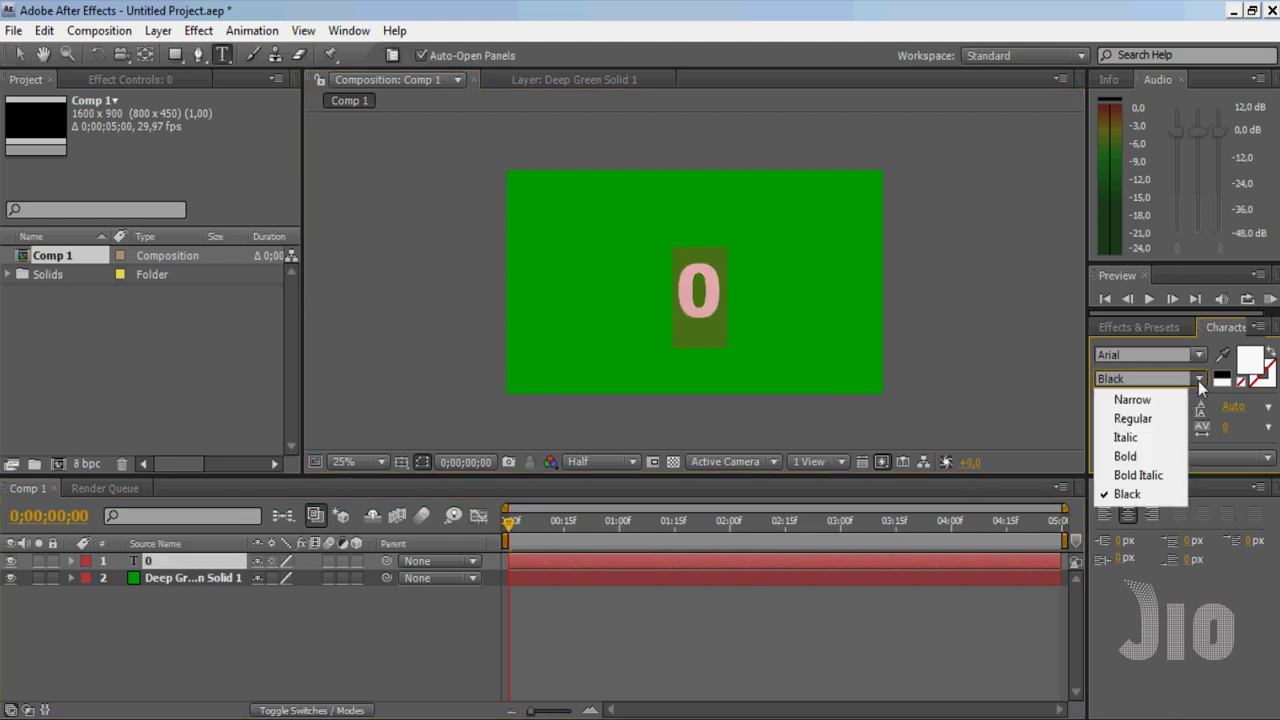
click(18, 54)
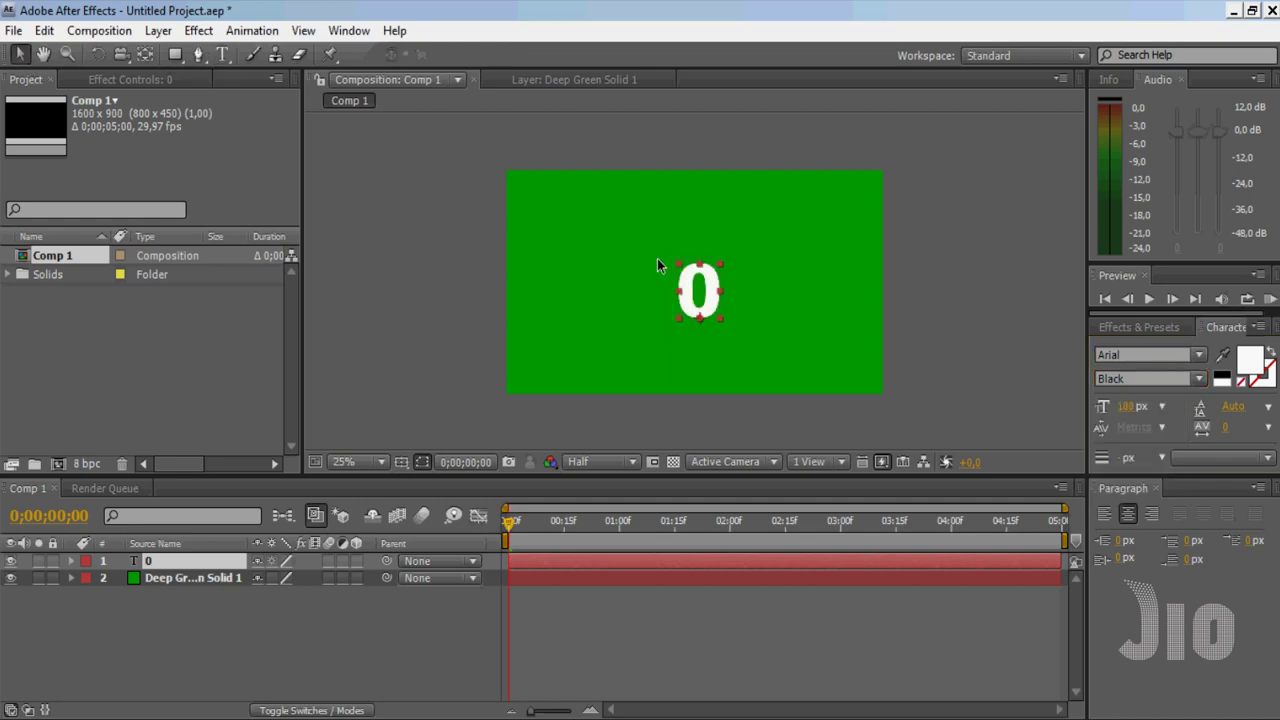
drag(720, 263, 715, 265)
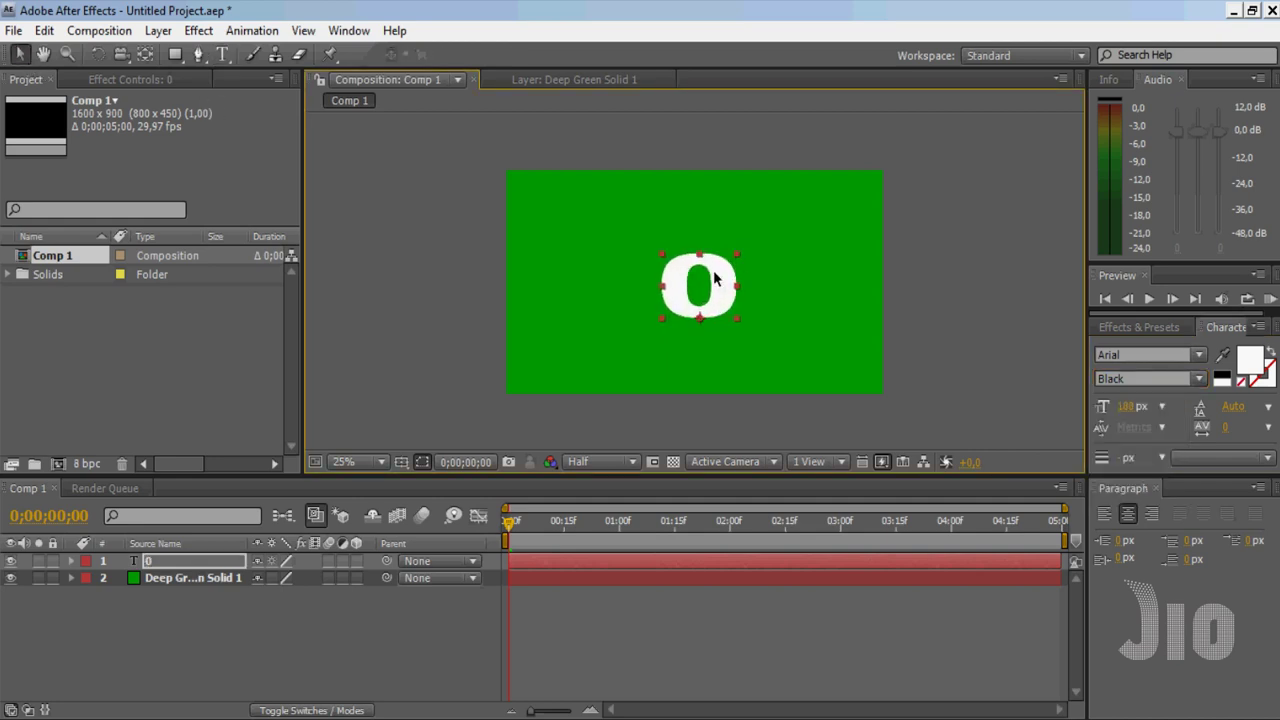
Show the proportional grid and title/action safe guides, then centre the 0 precisely
click(401, 462)
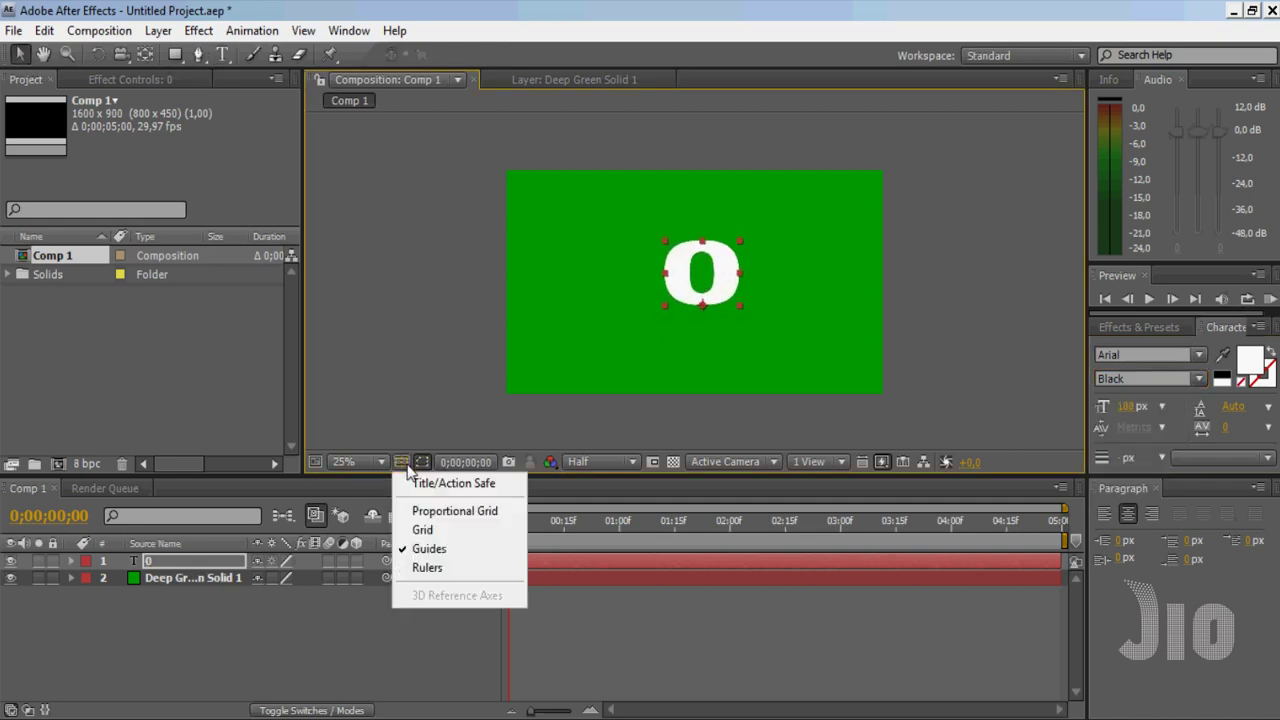
click(420, 510)
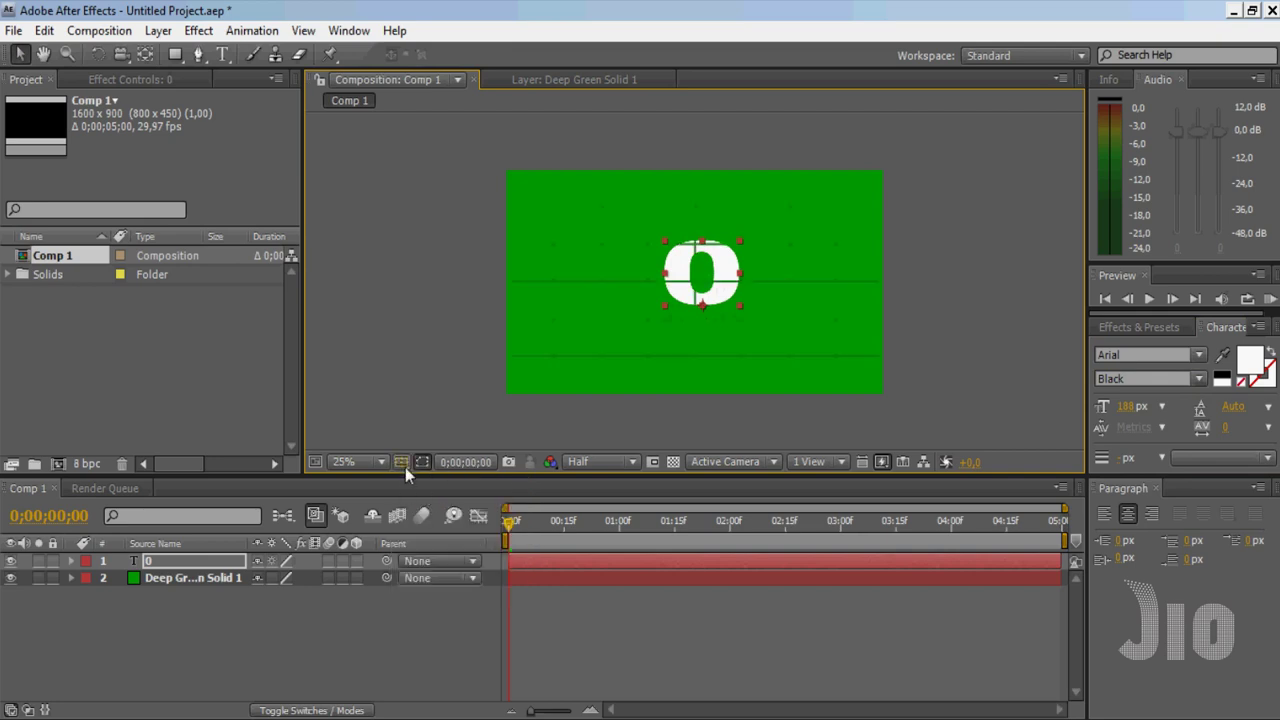
click(401, 462)
click(420, 485)
drag(714, 282, 708, 293)
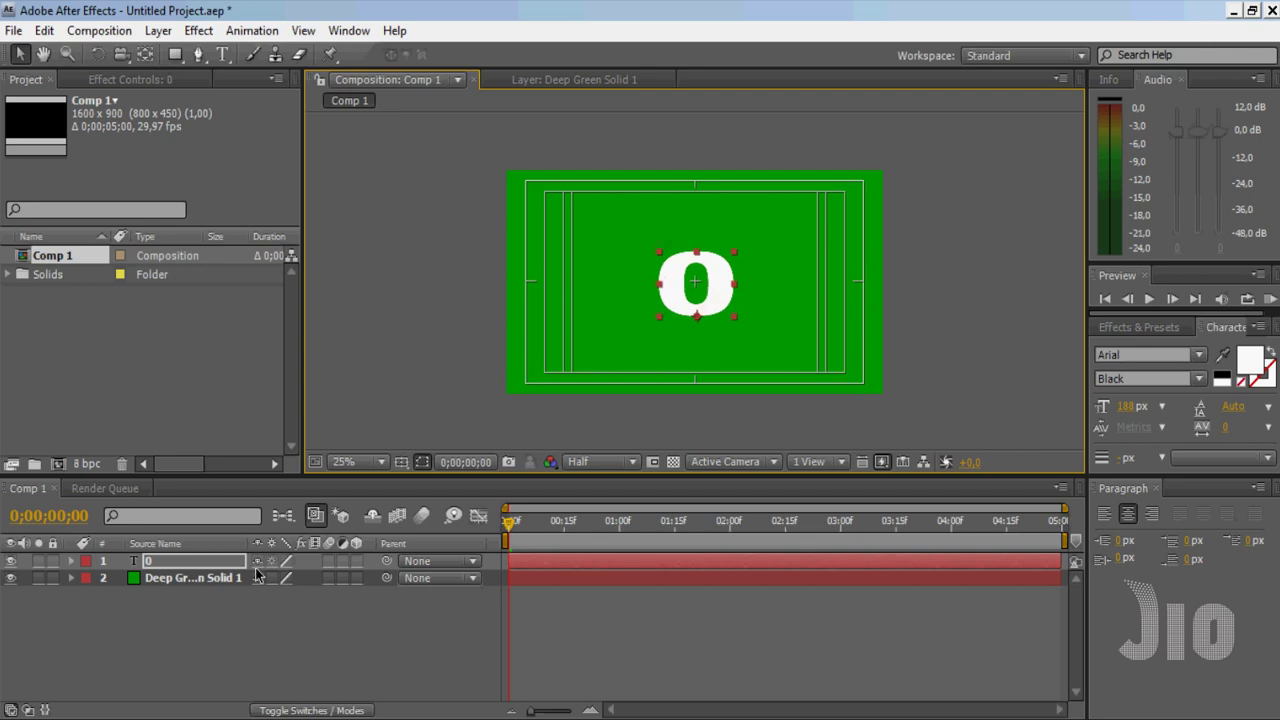
Hide the safe guides and apply Slider Control from Effects & Presets to the 0 text
click(404, 463)
click(414, 481)
click(1166, 331)
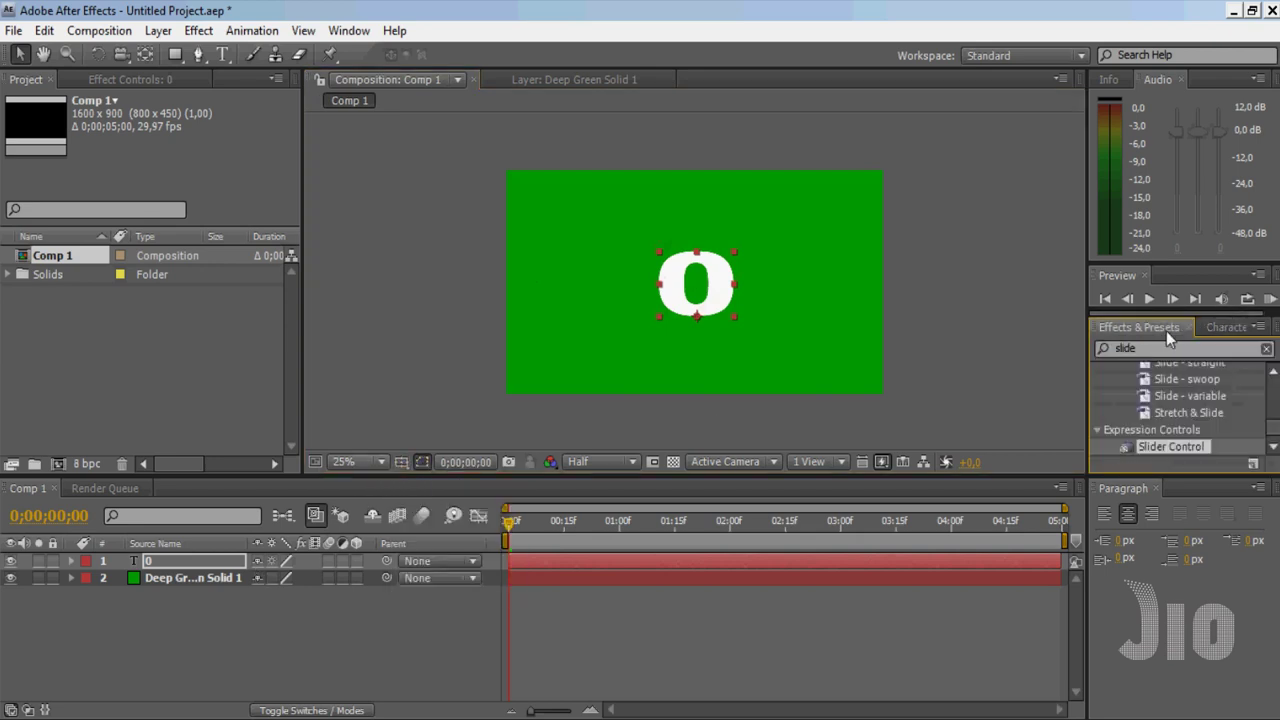
click(1152, 349)
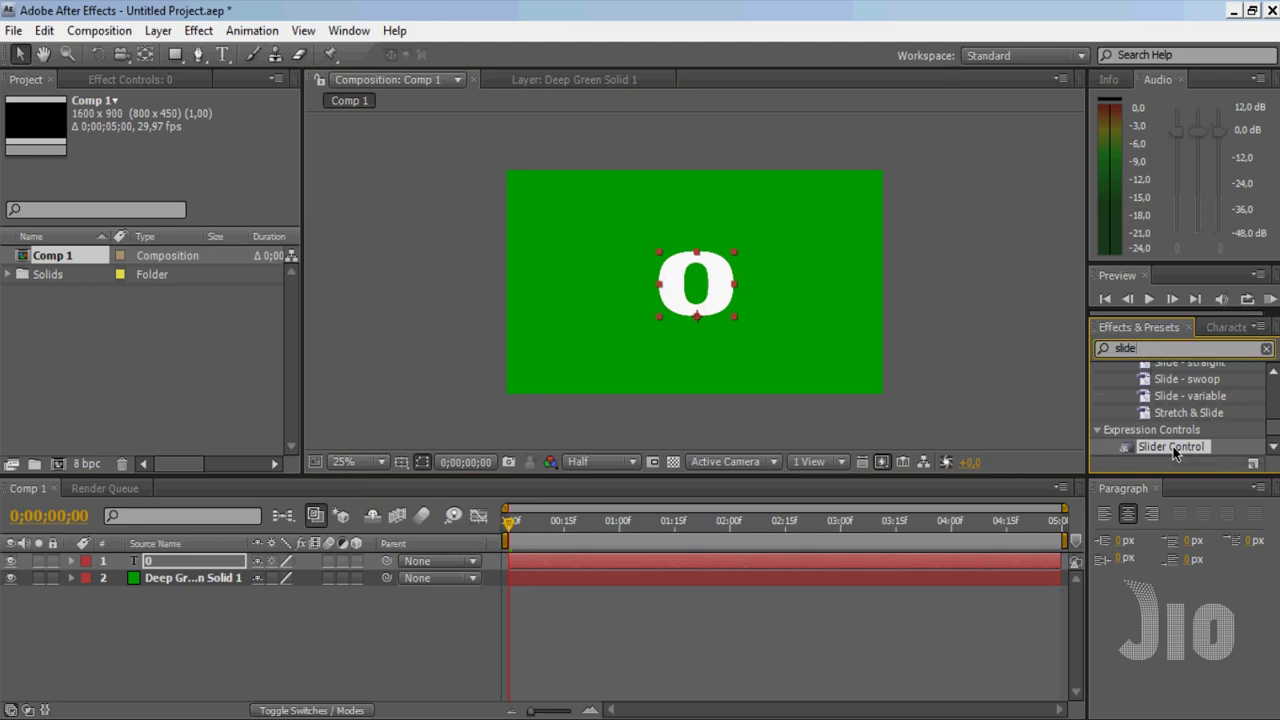
drag(1175, 453, 703, 285)
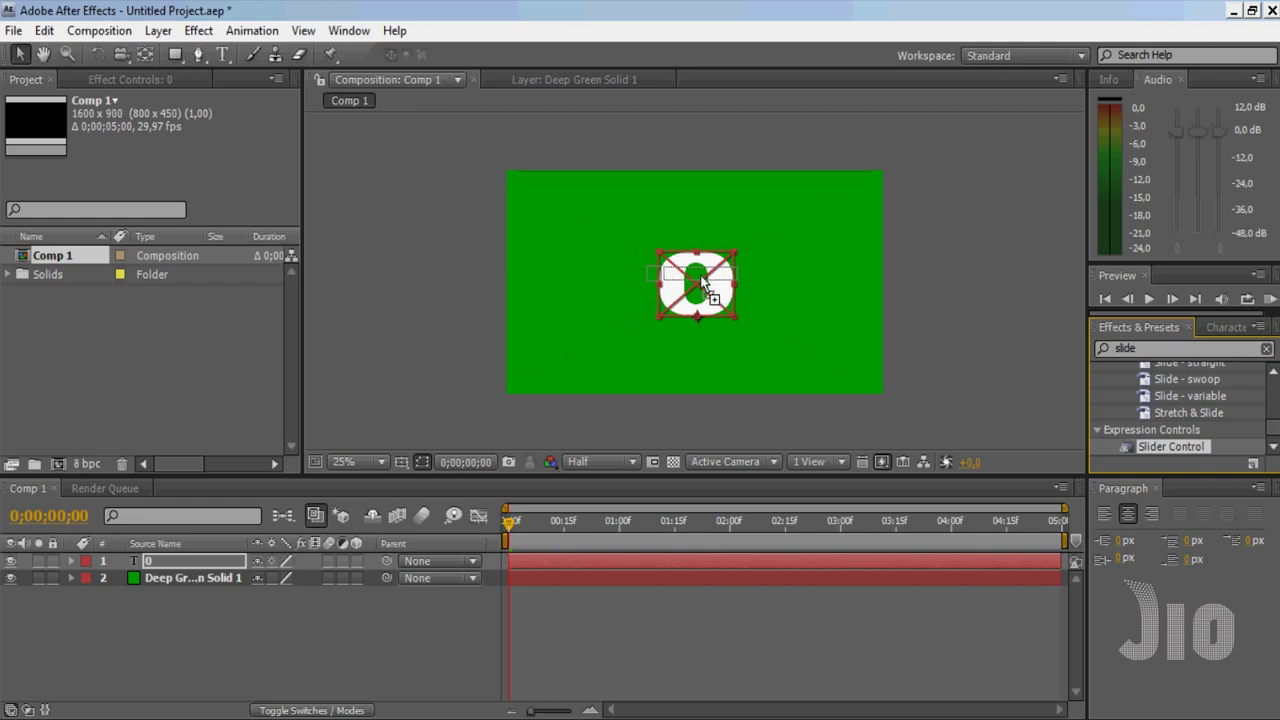
drag(703, 285, 703, 285)
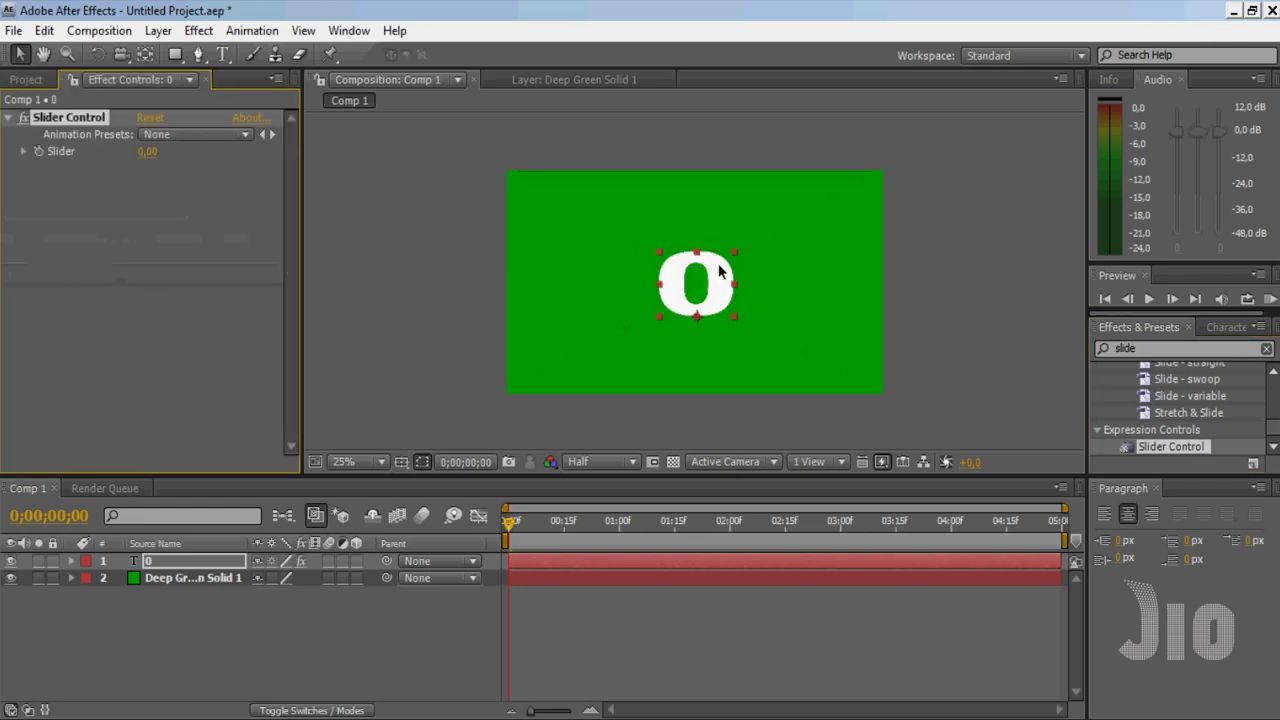
Reveal the text layer's Source Text and Slider properties and add a Source Text expression
click(71, 562)
drag(662, 477, 662, 446)
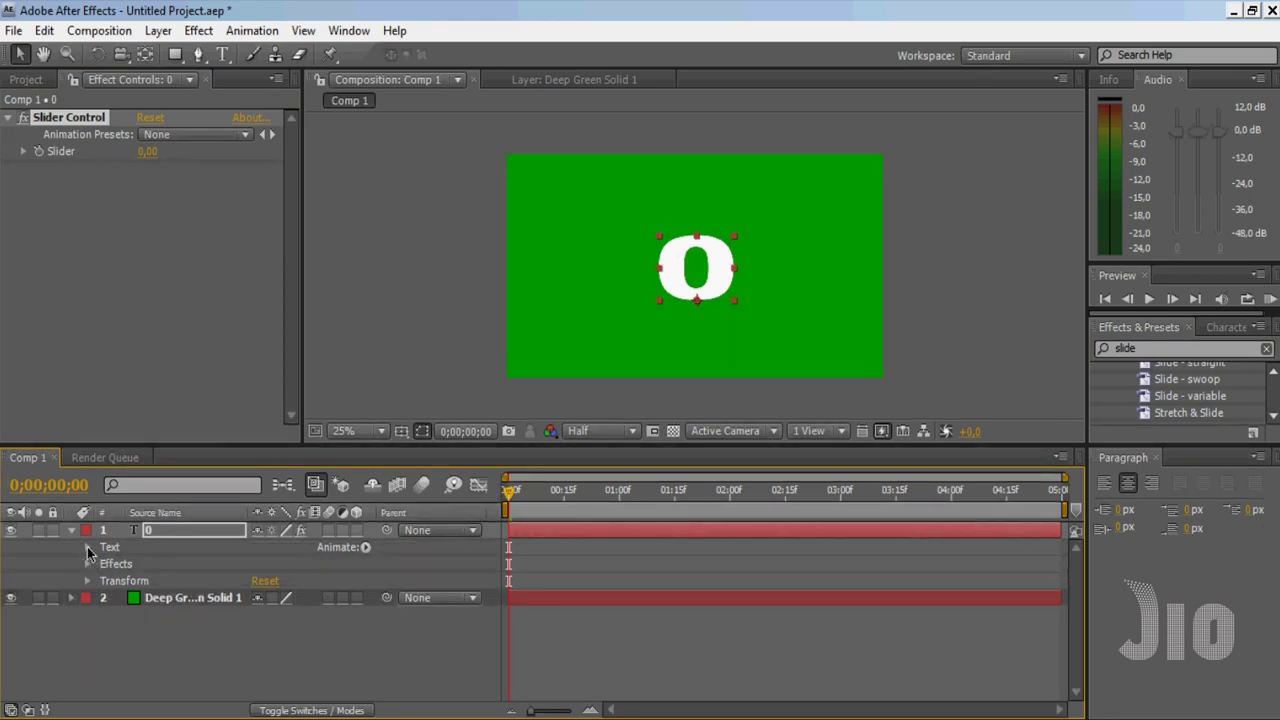
click(87, 547)
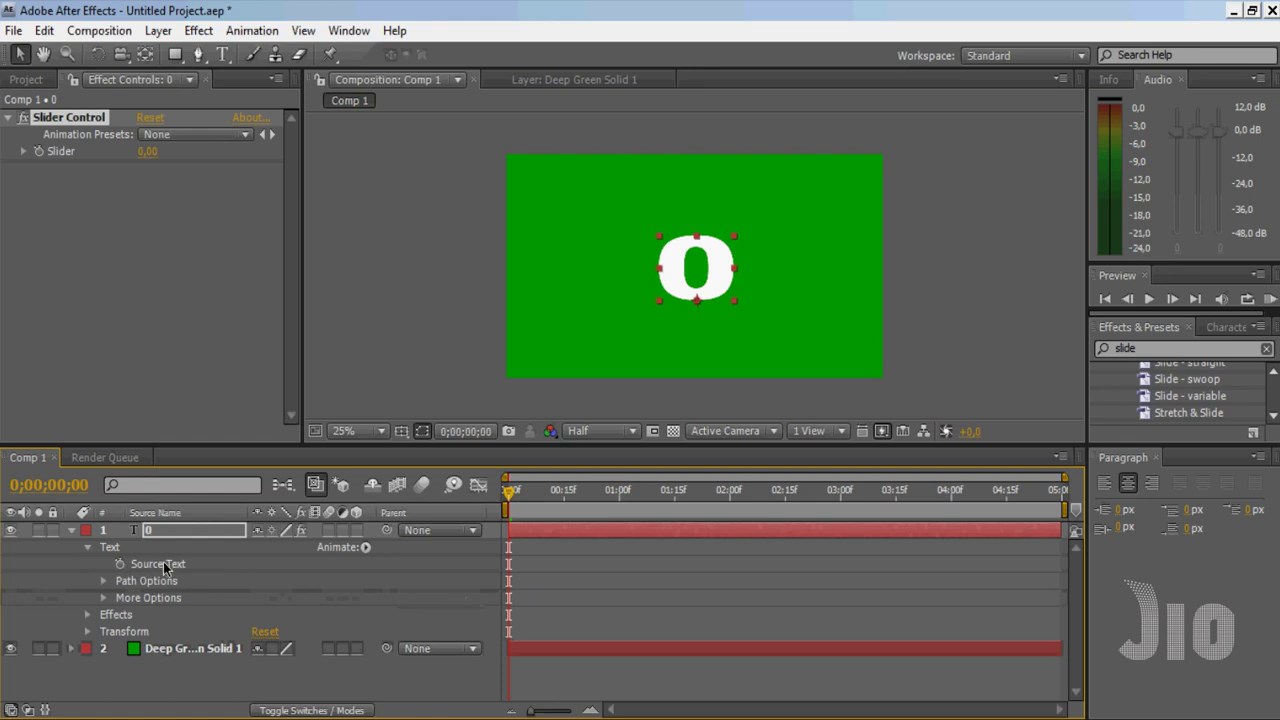
click(88, 615)
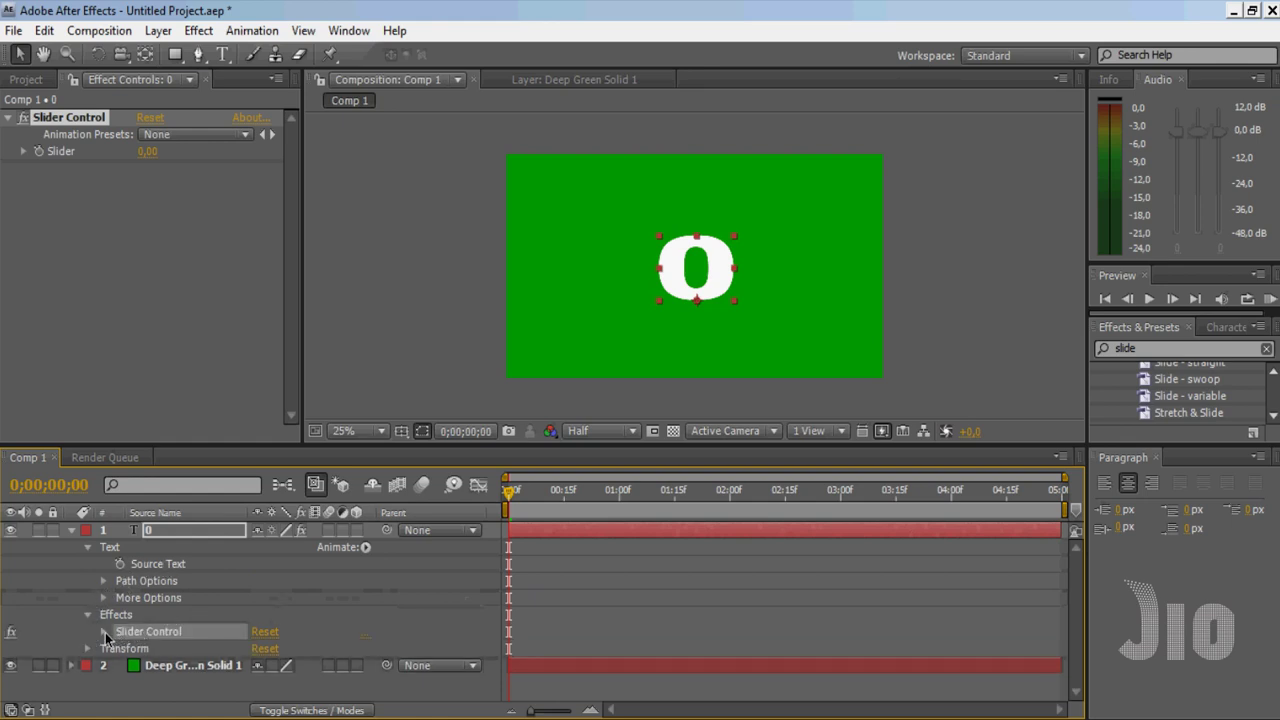
click(104, 632)
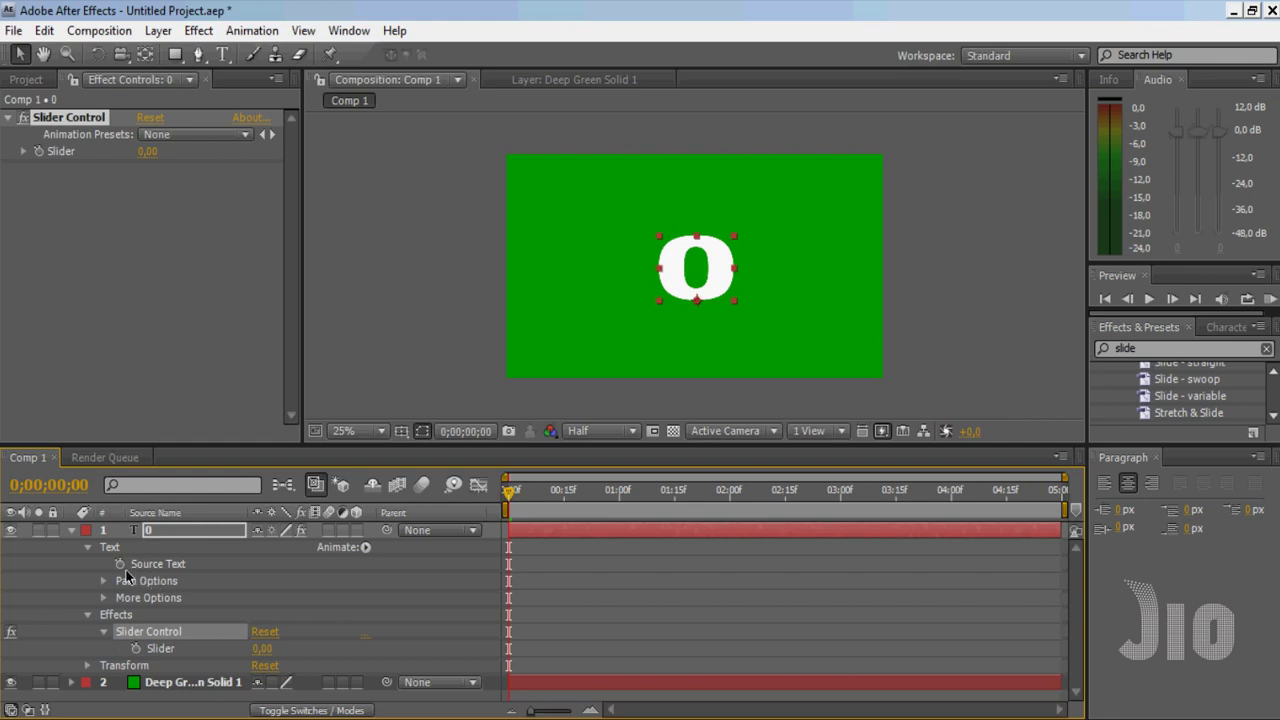
alt+click(121, 566)
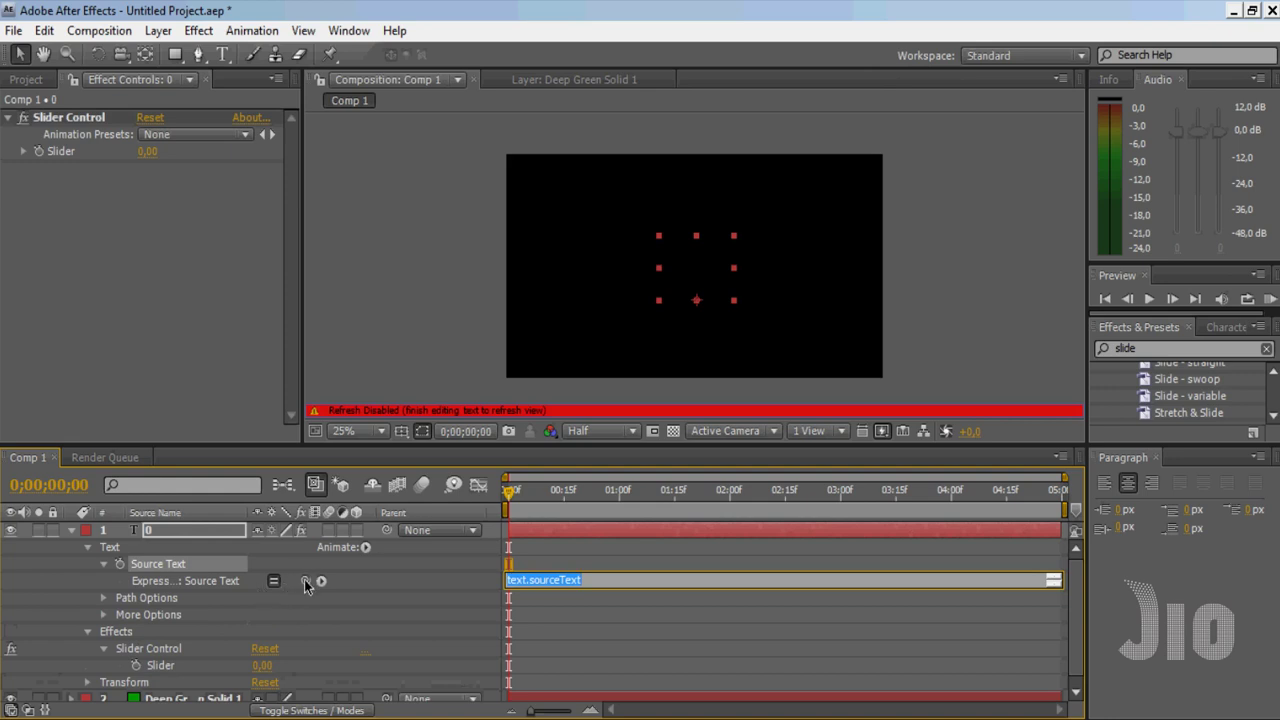
Pick-whip the Source Text expression to the Slider, giving effect("Slider Control")("Slider")
click(160, 665)
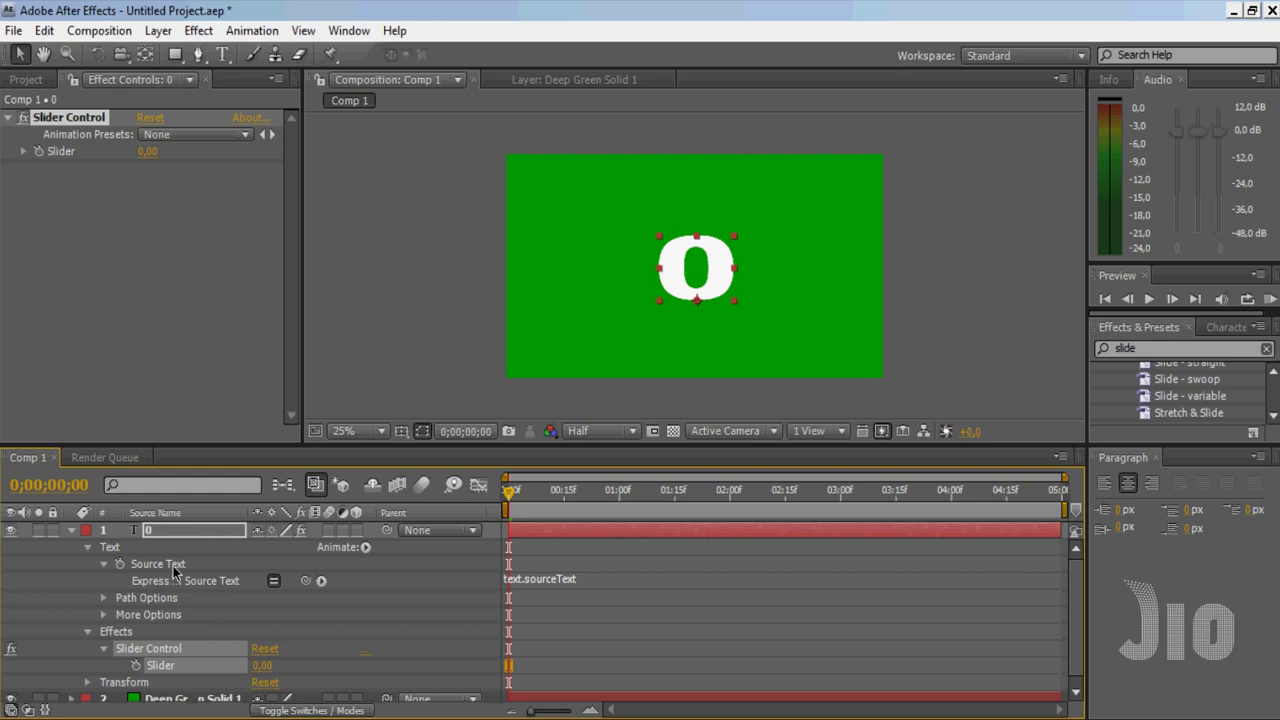
click(177, 578)
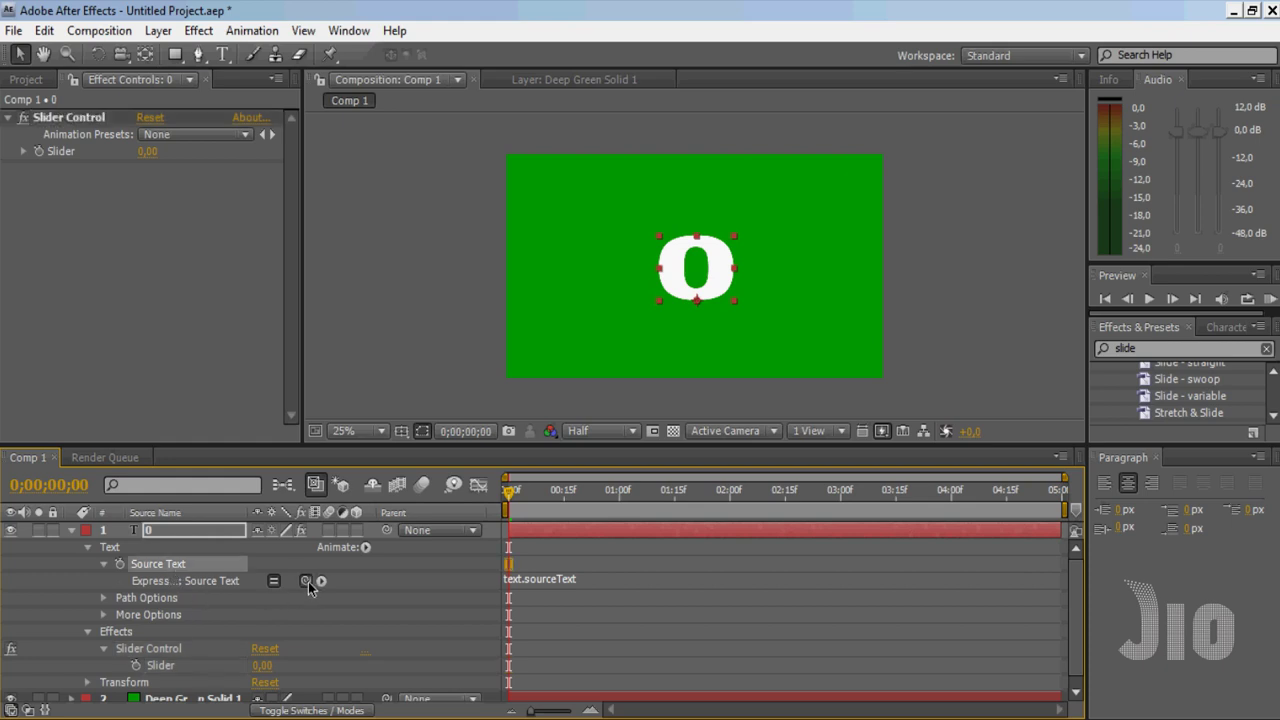
drag(306, 581, 165, 666)
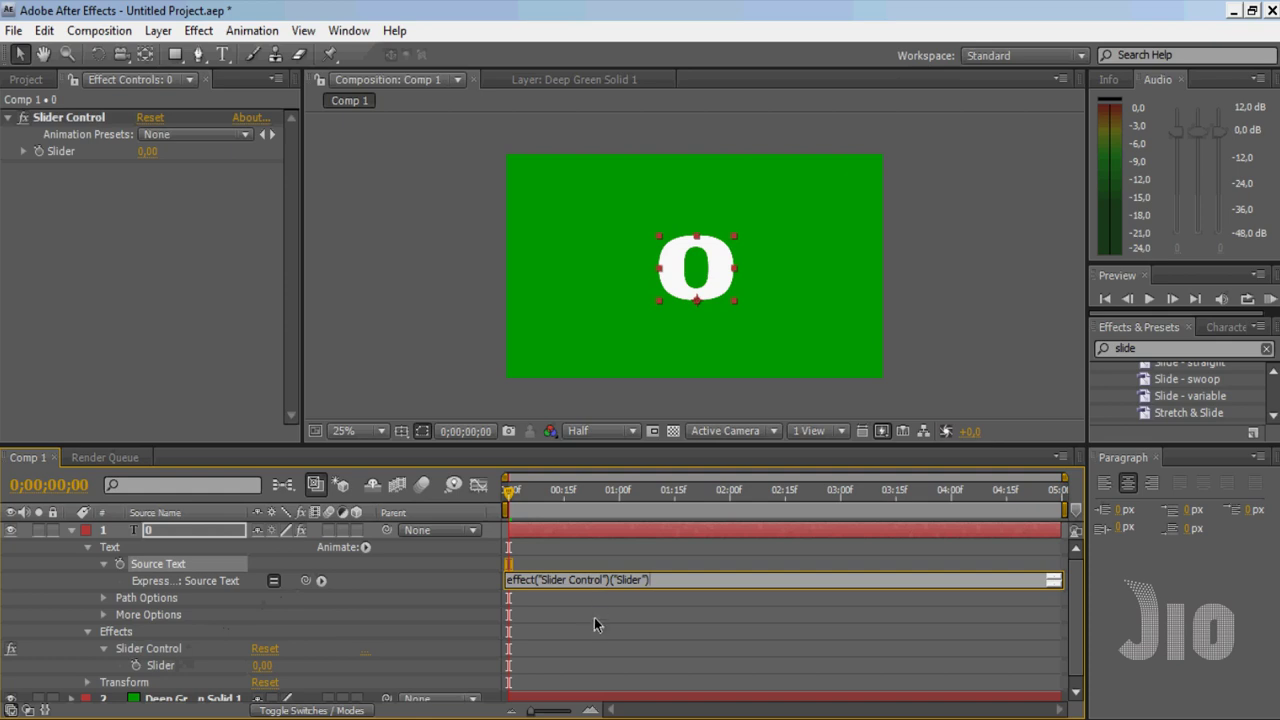
drag(511, 498, 536, 503)
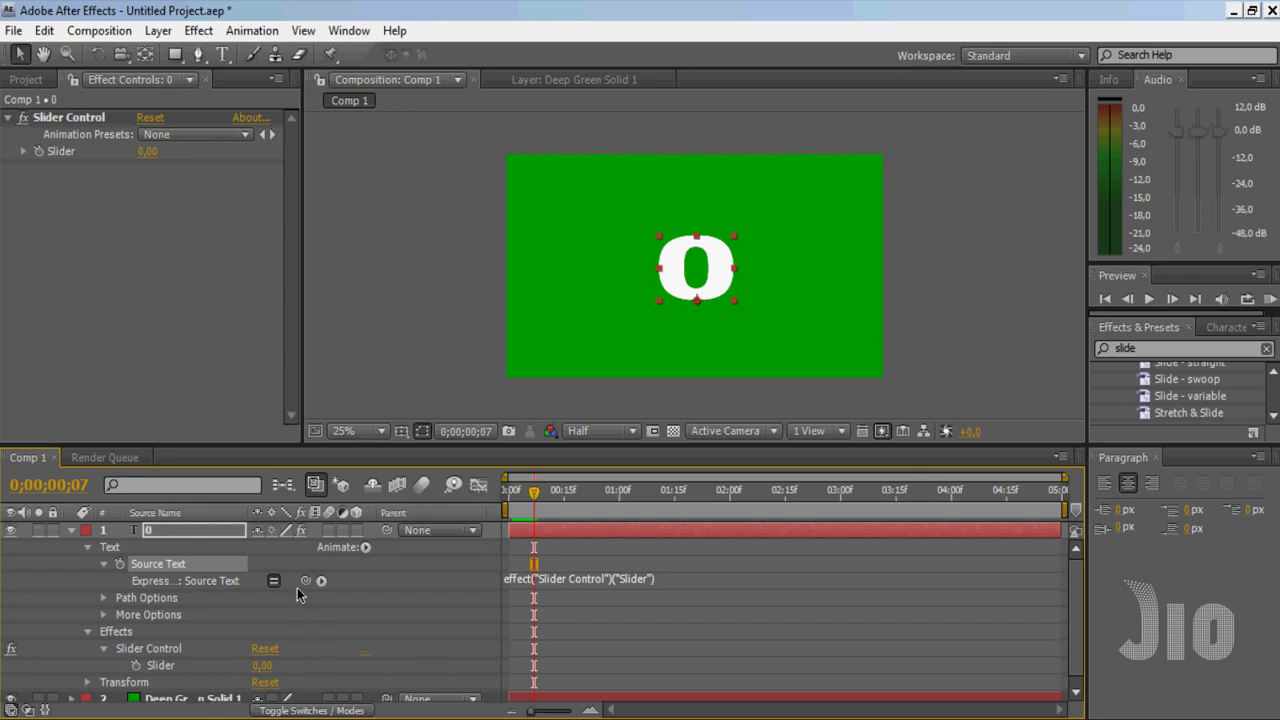
drag(305, 581, 160, 665)
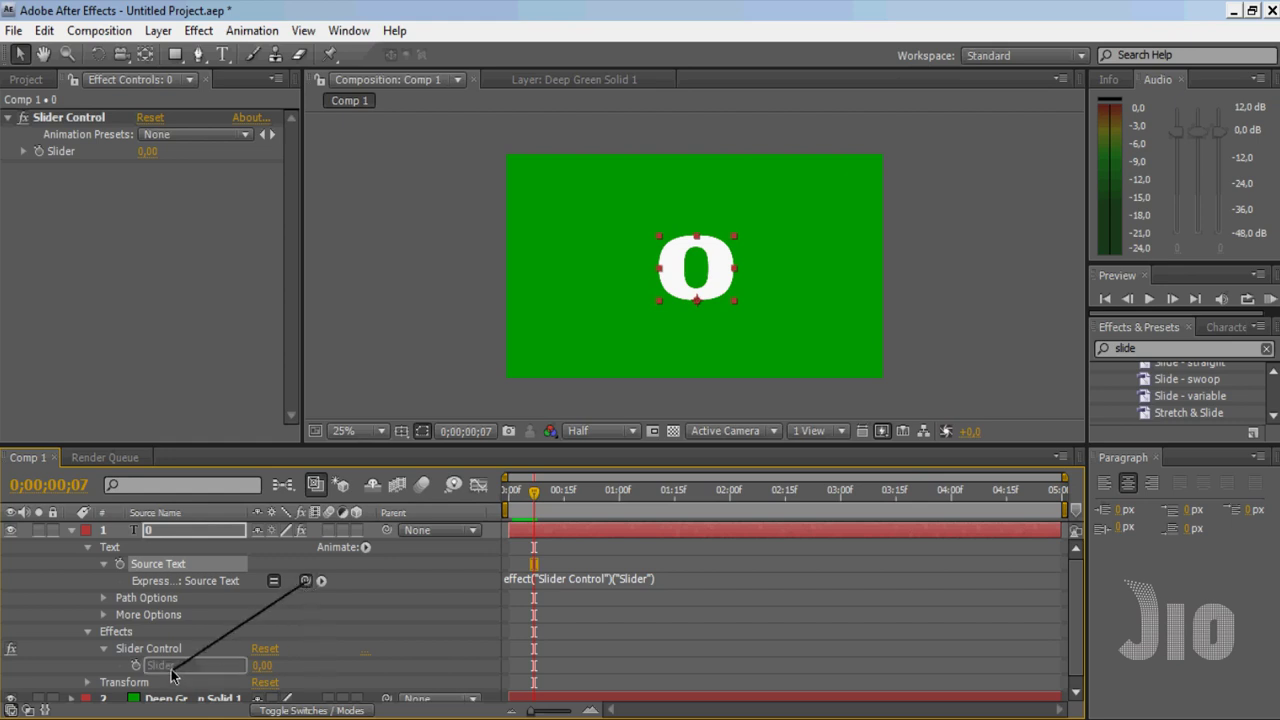
Wrap the Source Text expression in Math.round( … ) and commit it
drag(552, 498, 514, 500)
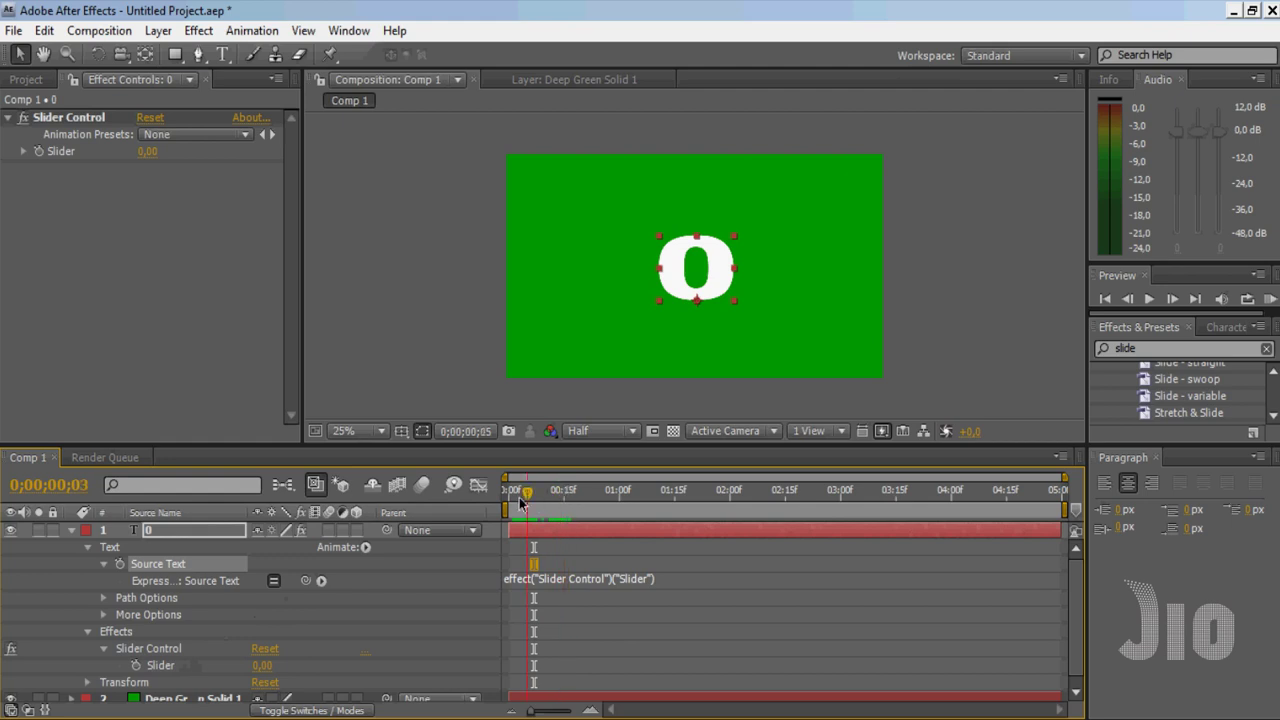
click(531, 580)
click(532, 582)
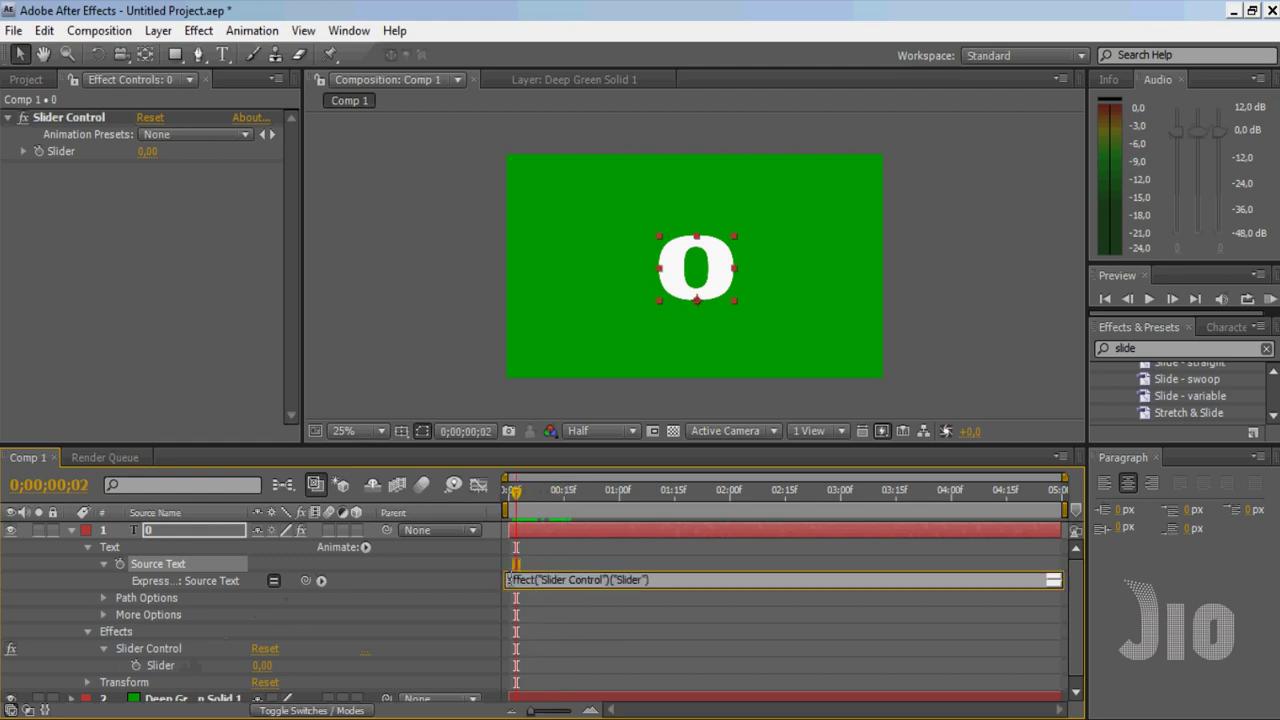
drag(509, 580, 500, 580)
text(Math.)
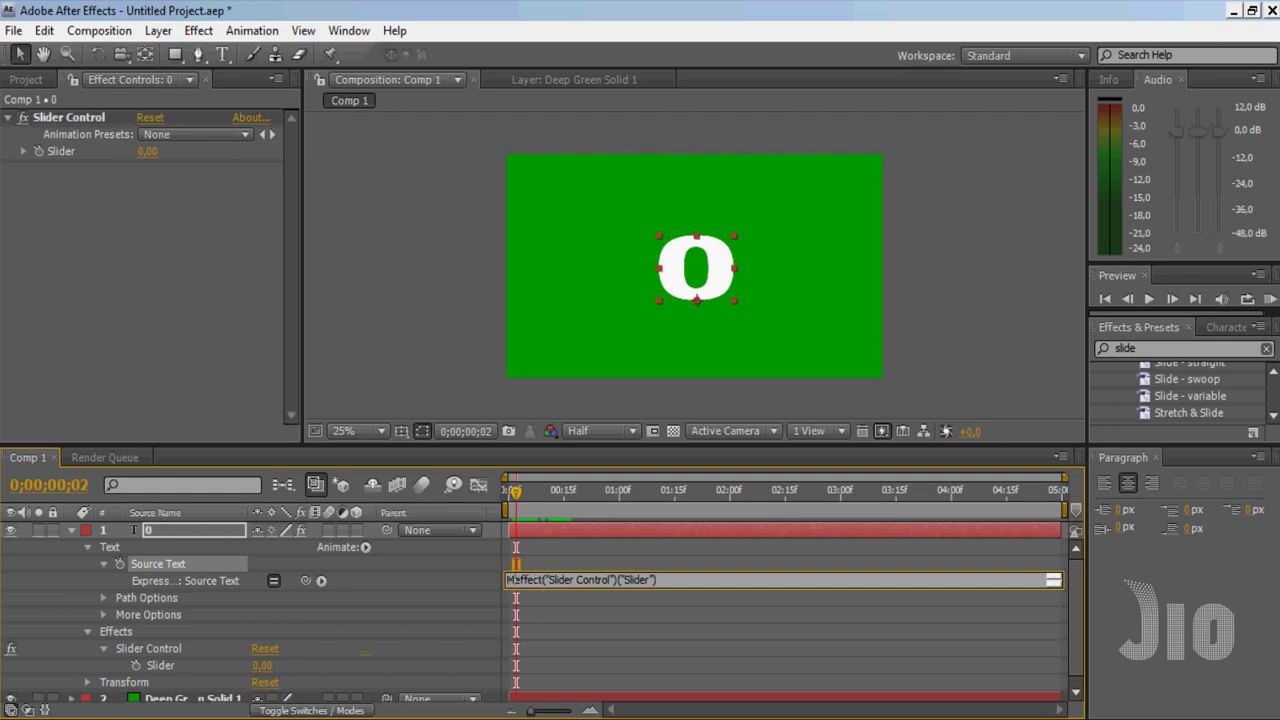
text(.round()
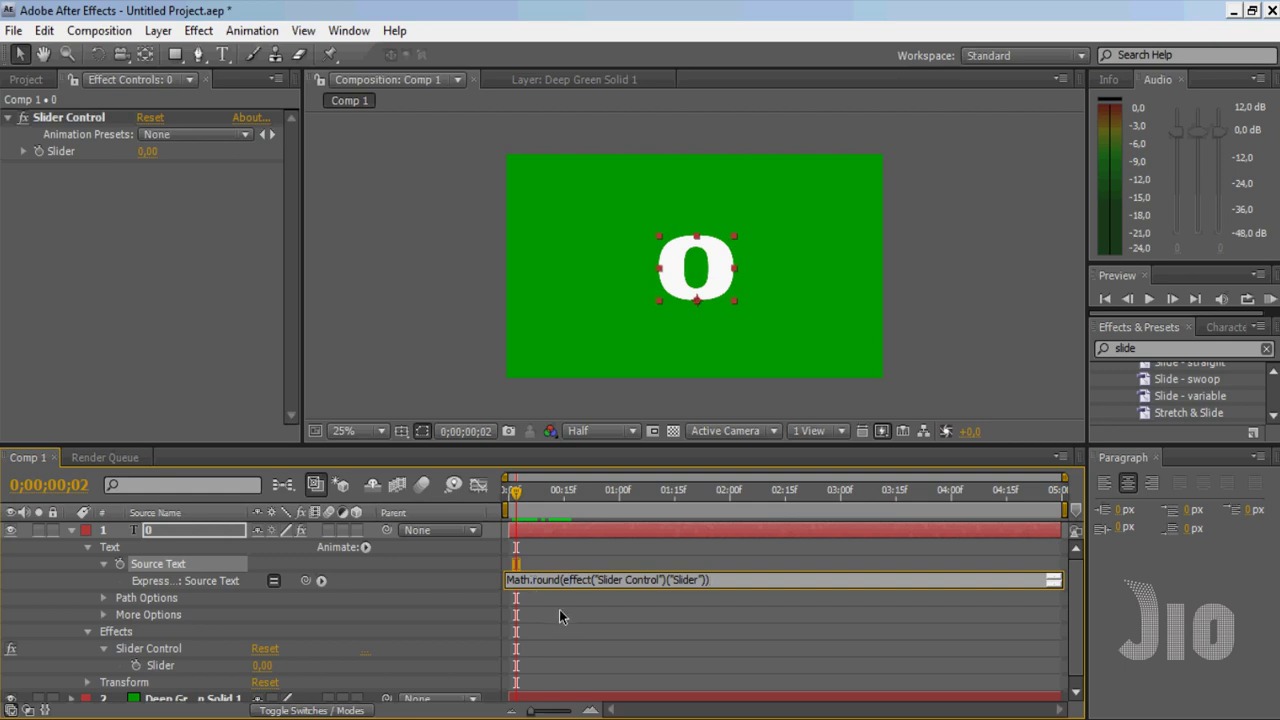
click(559, 610)
key(space)
drag(260, 667, 531, 658)
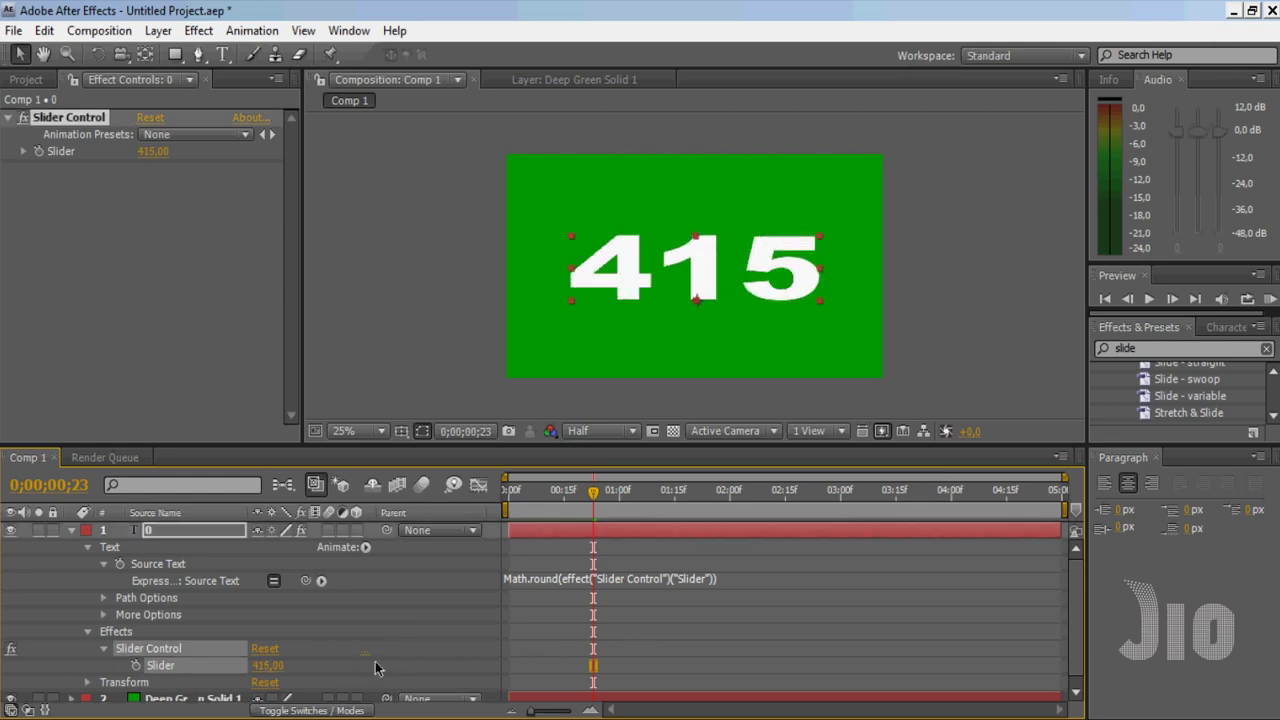
click(268, 665)
text(1000)
key(Return)
key(KP_0)
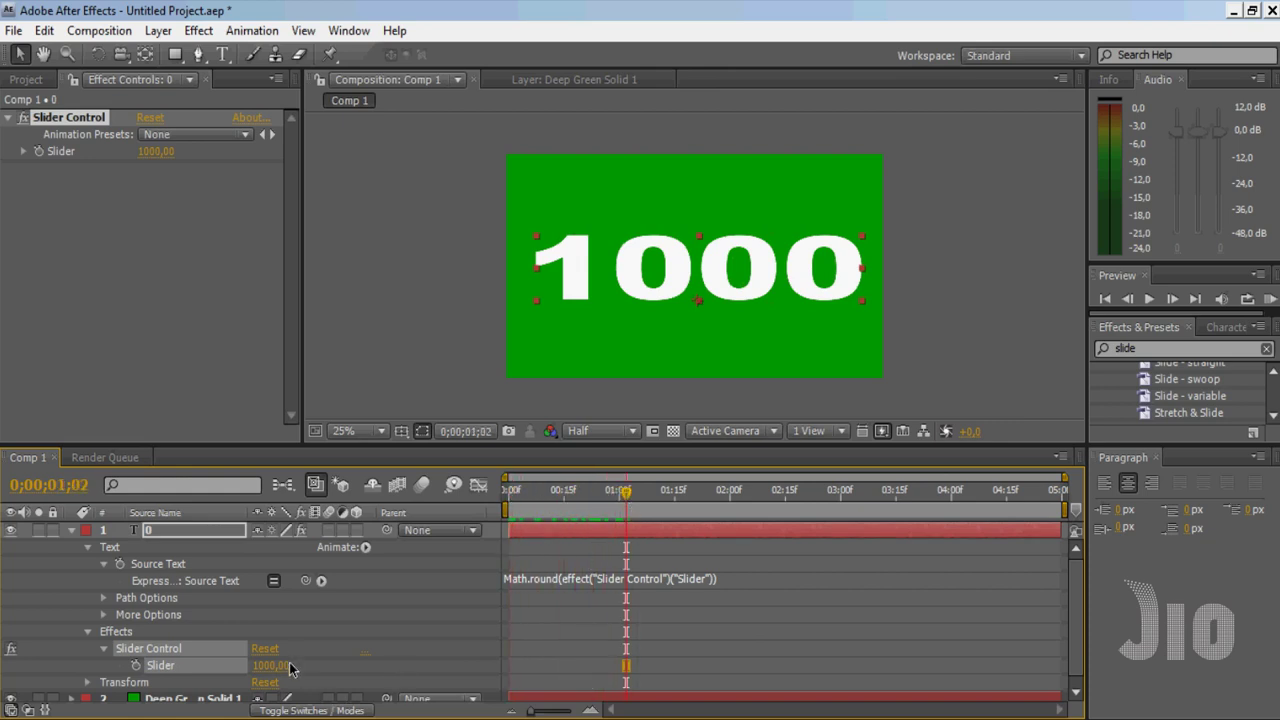
drag(284, 664, 114, 666)
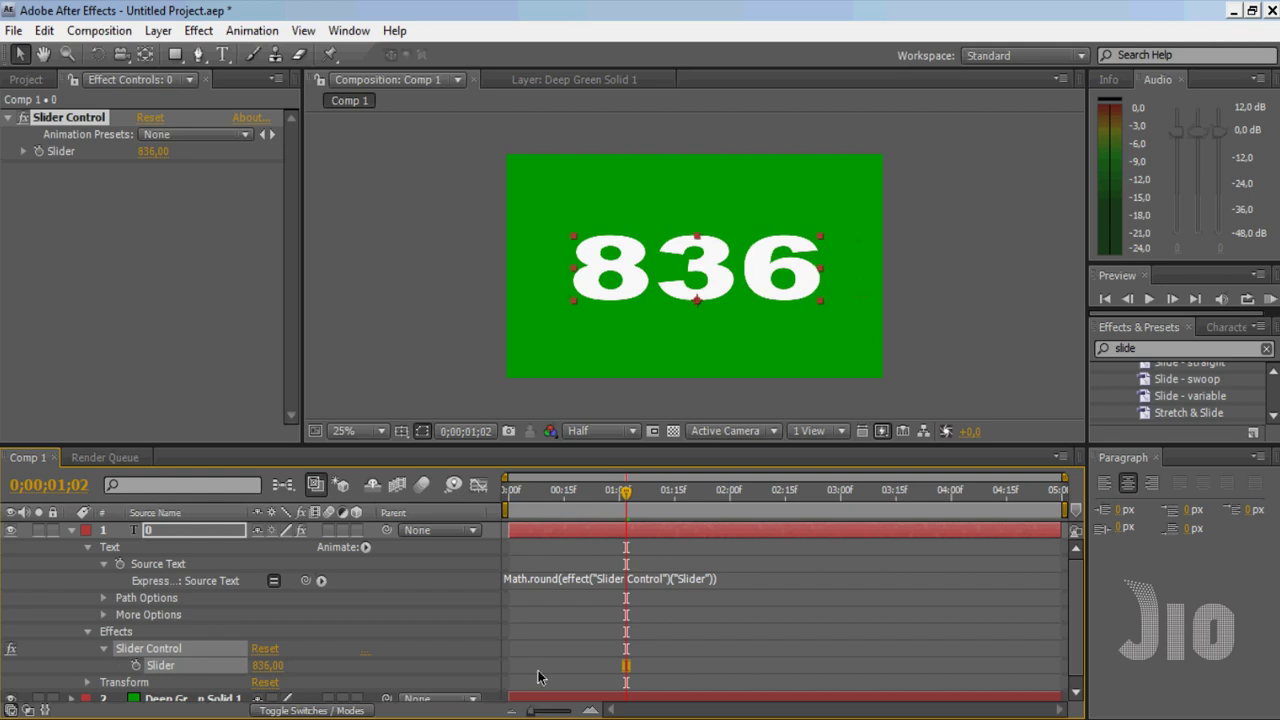
drag(528, 492, 508, 495)
click(267, 665)
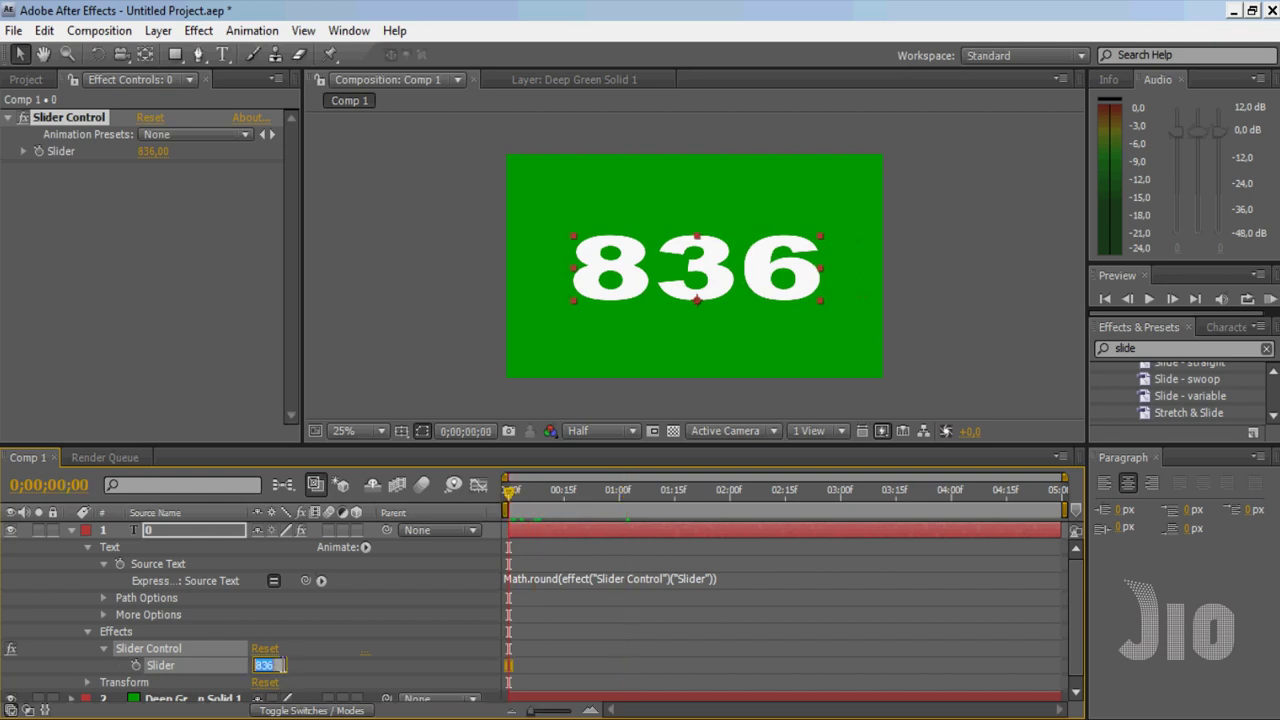
text(0)
key(Return)
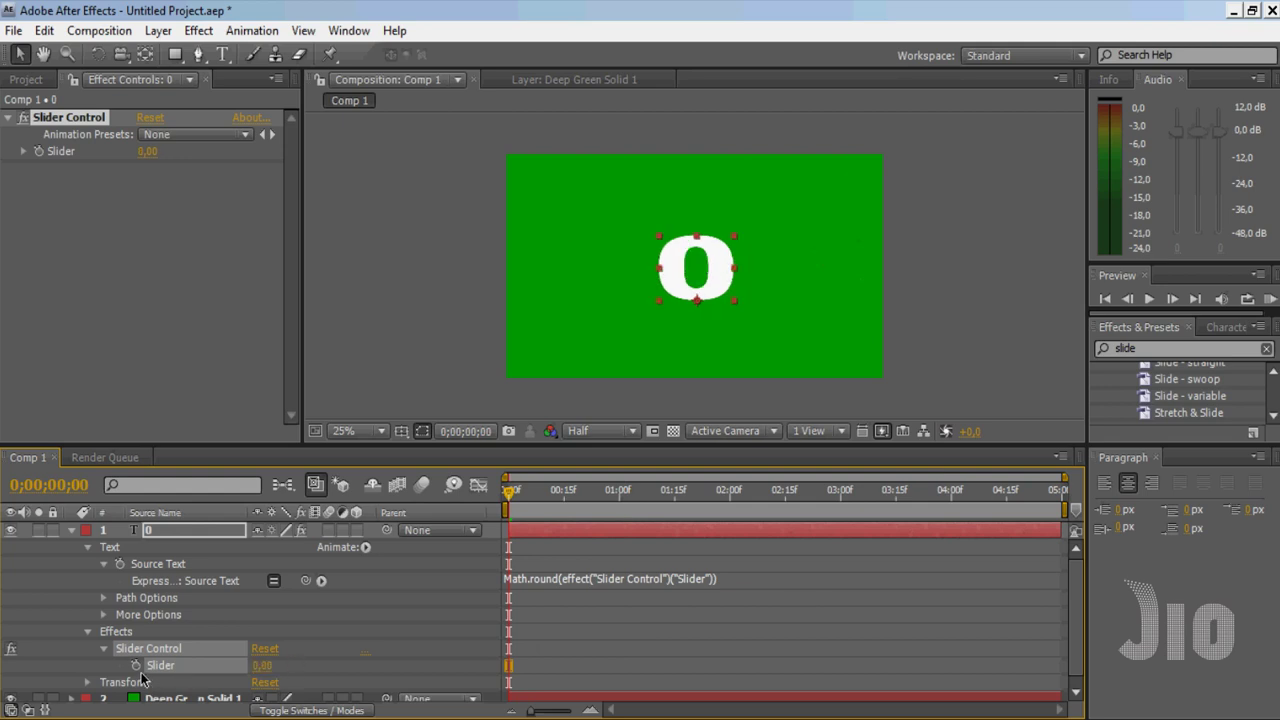
Keyframe the Slider at frame 0 and at 10 at 3 seconds, then preview
click(136, 666)
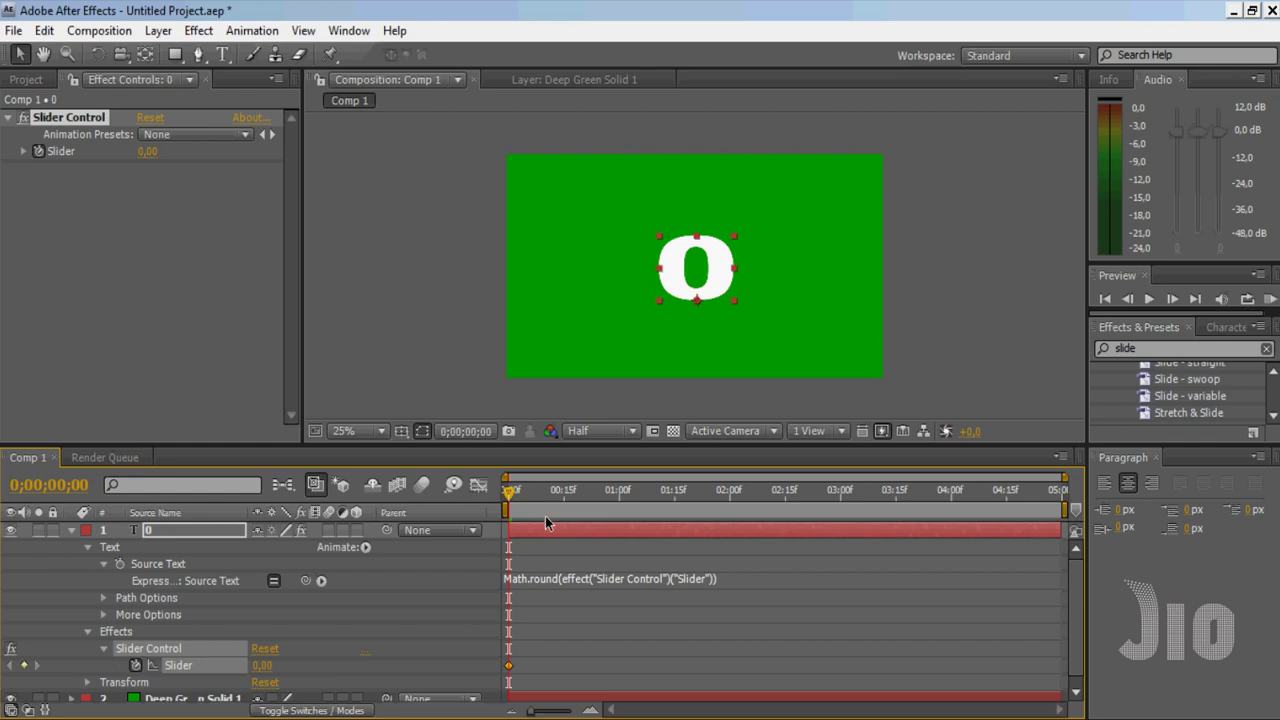
drag(509, 497, 840, 492)
click(262, 665)
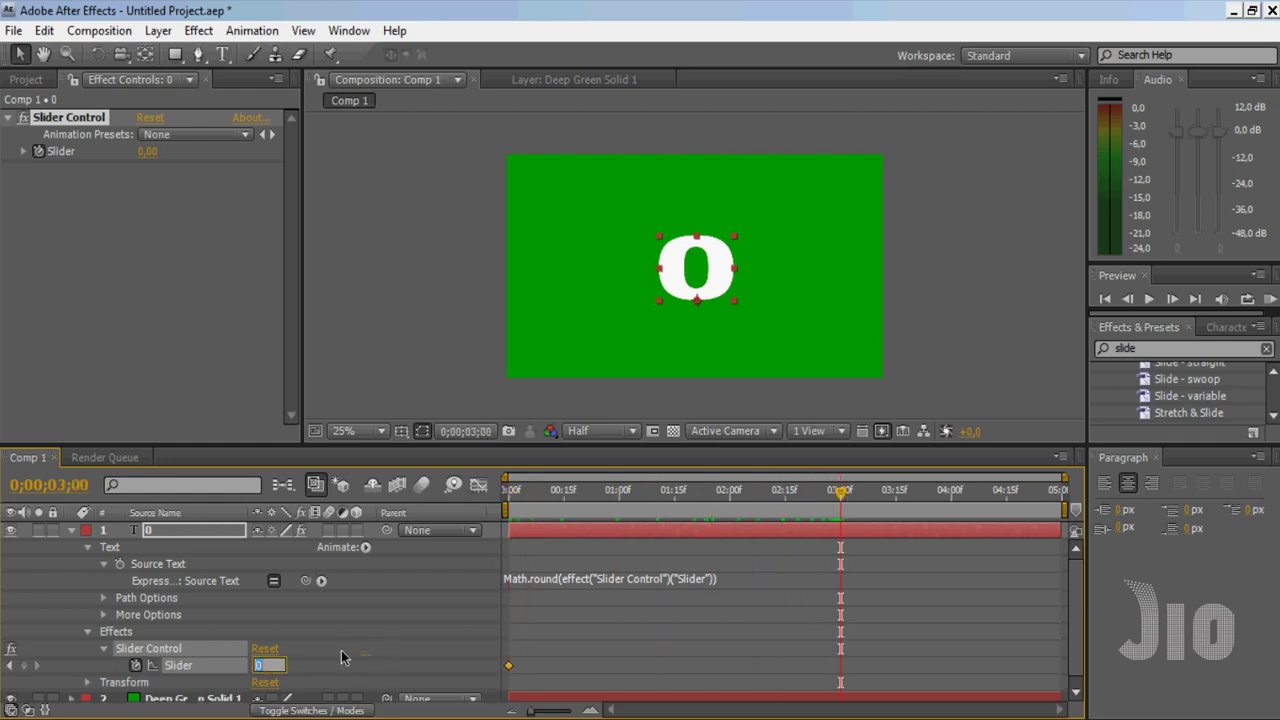
text(10)
key(Return)
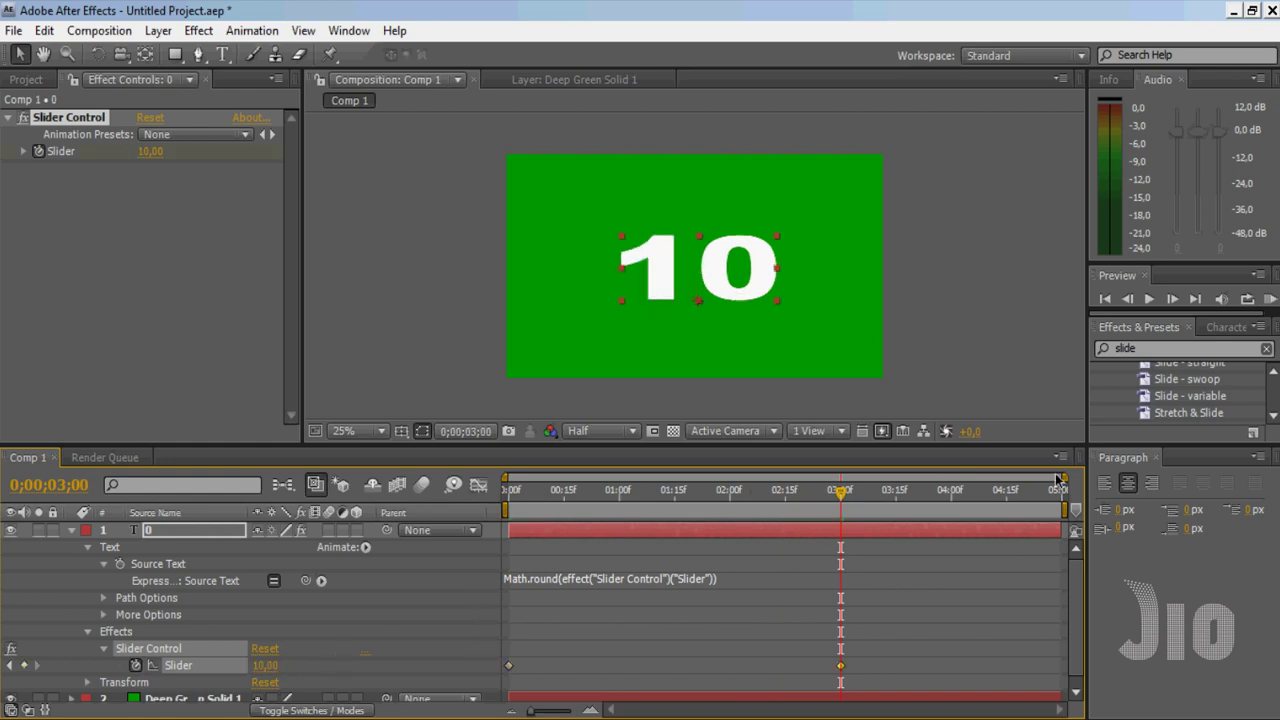
click(1266, 298)
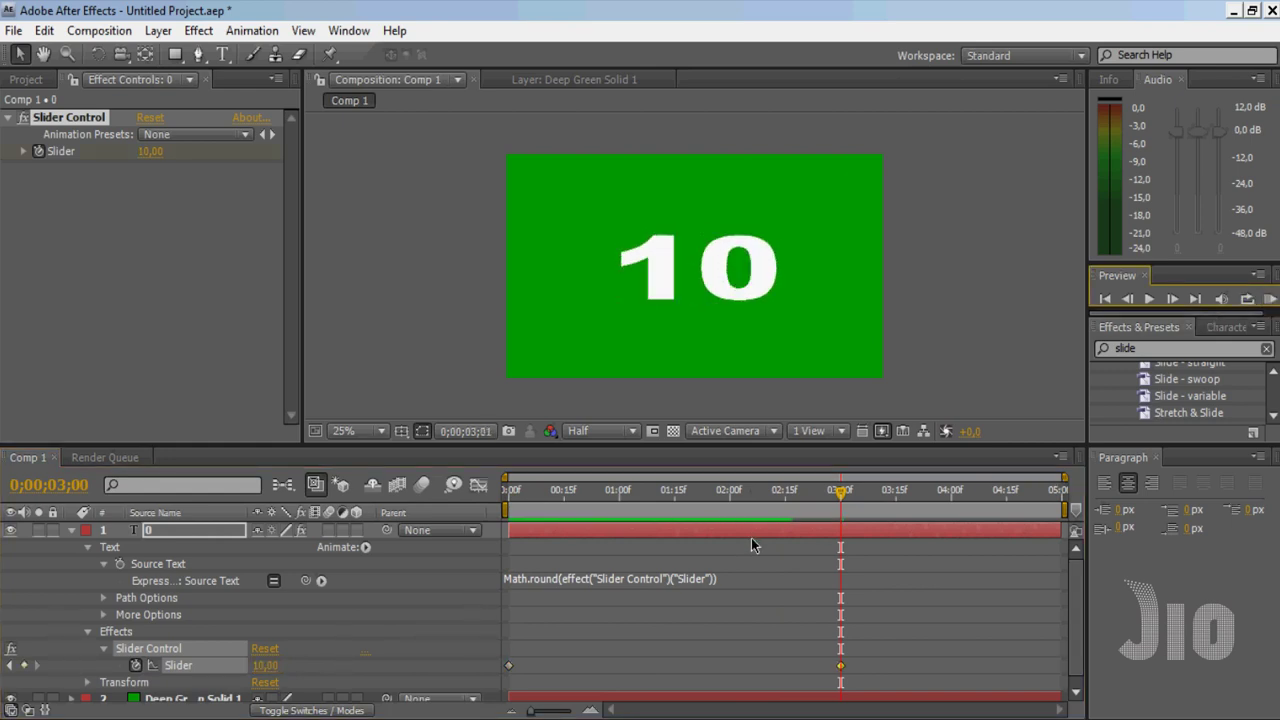
click(848, 676)
Replace the 3-second keyframe with 10000, narrow the text, and preview the count-up
click(842, 674)
click(841, 667)
key(Delete)
click(257, 665)
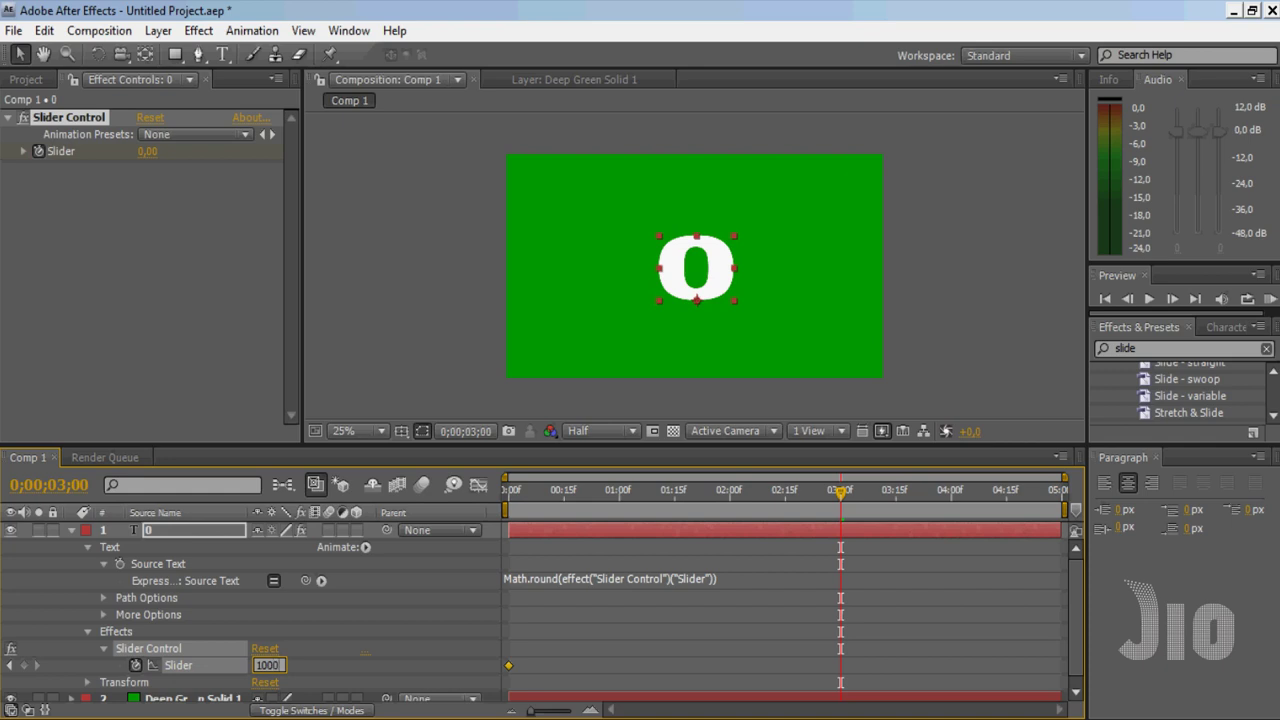
text(0)
key(Return)
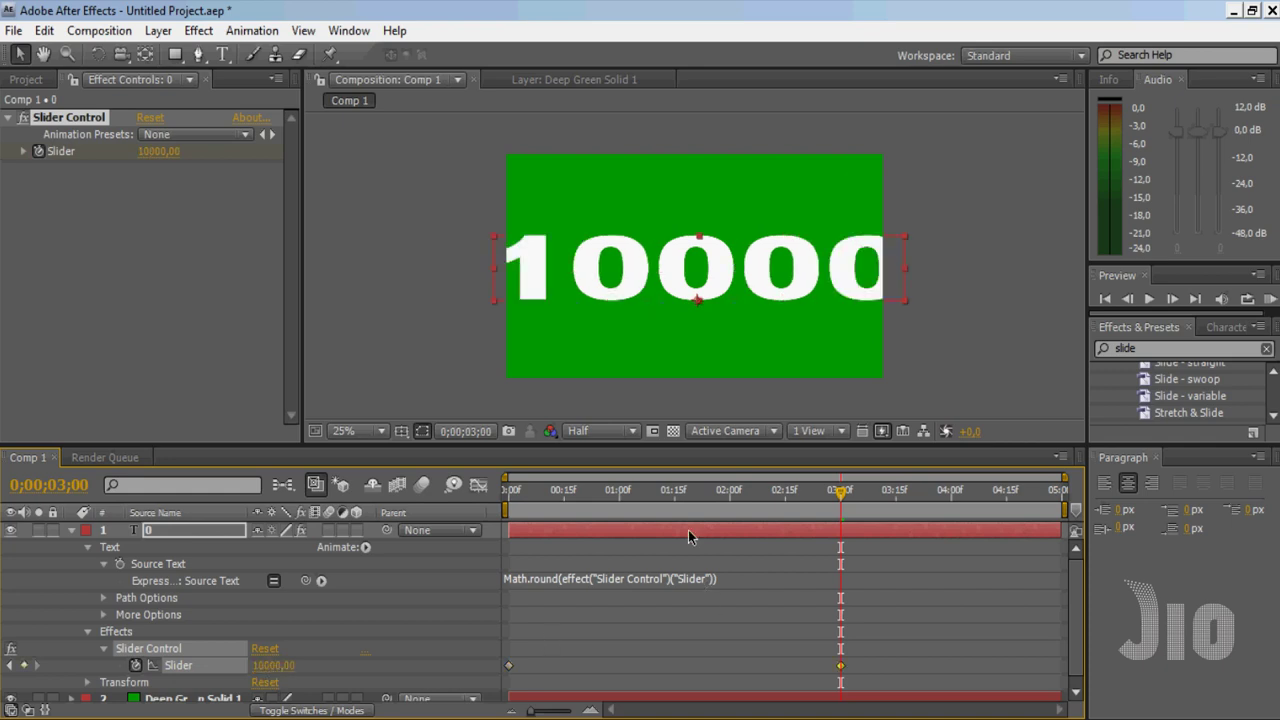
drag(904, 242, 829, 253)
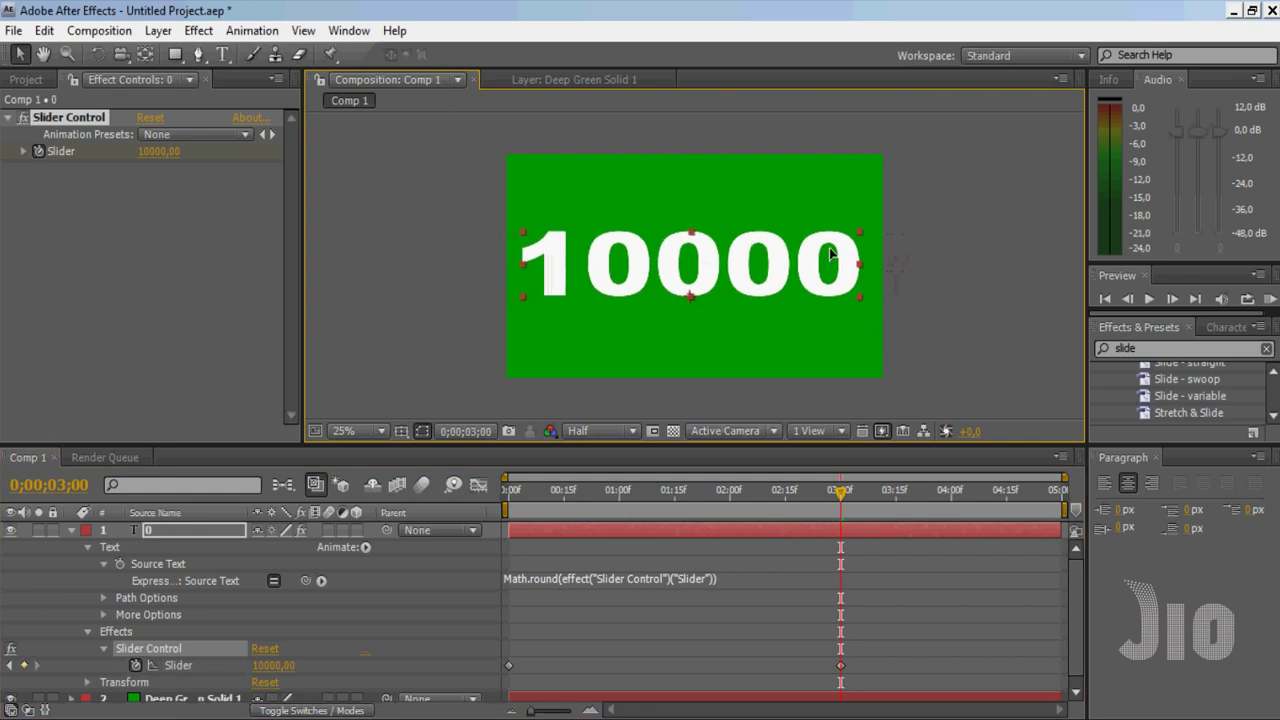
drag(581, 490, 508, 490)
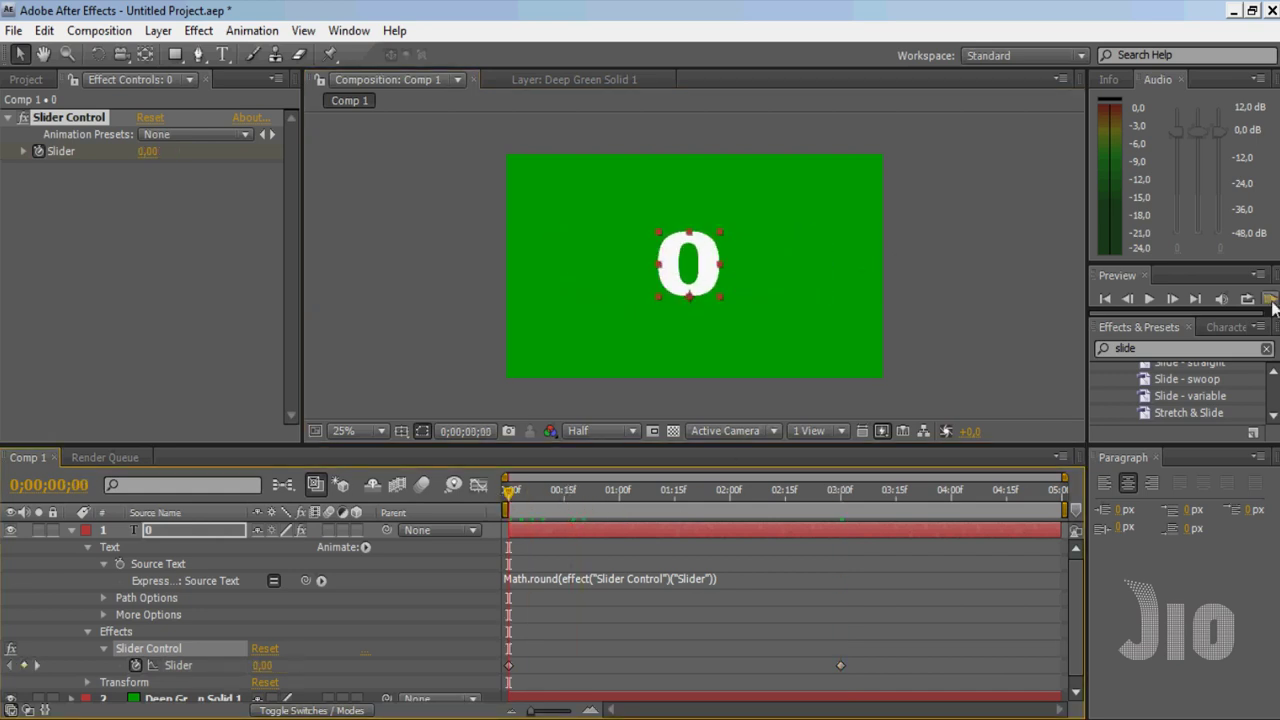
click(1270, 299)
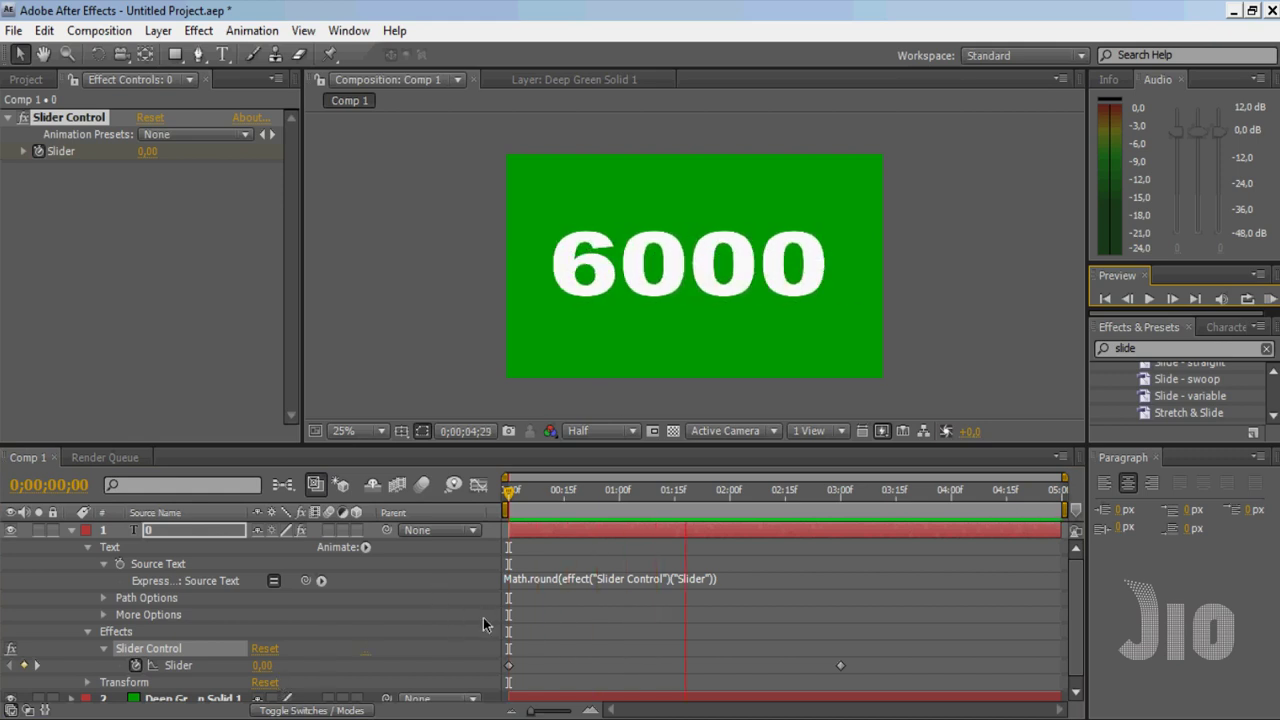
key(space)
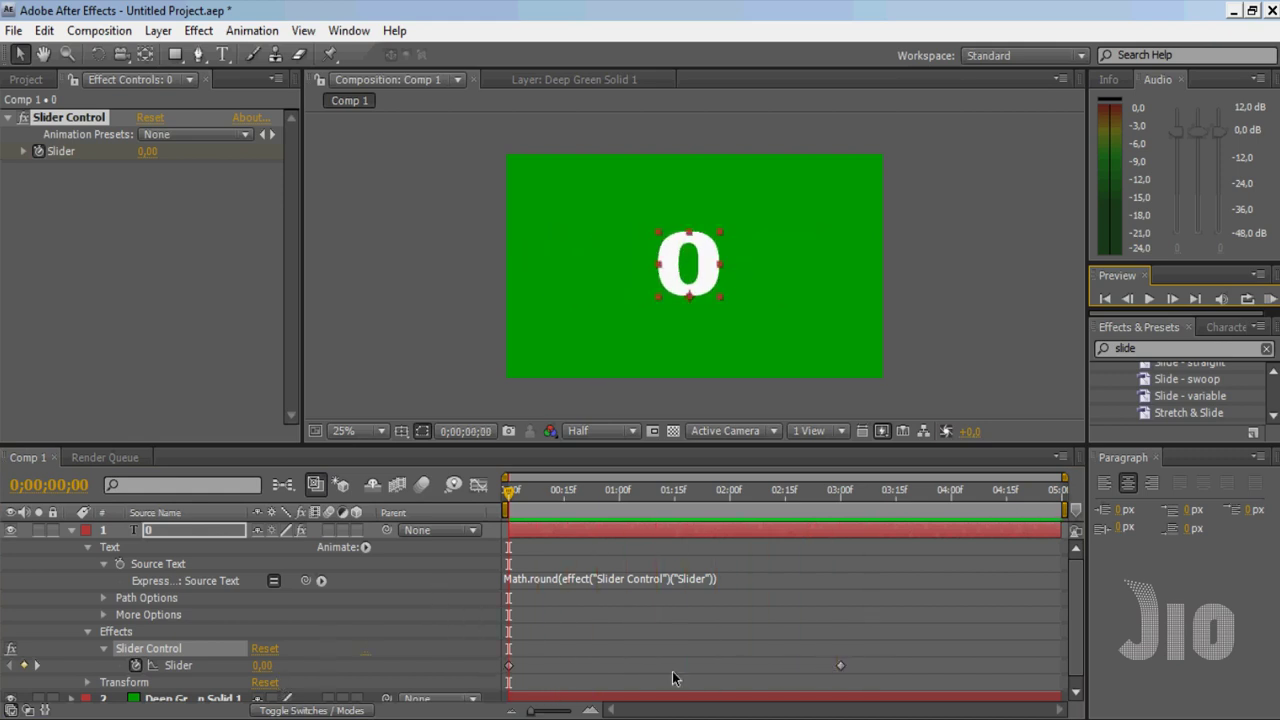
Delete both Slider keyframes so the slider reads a single value
drag(885, 639, 494, 674)
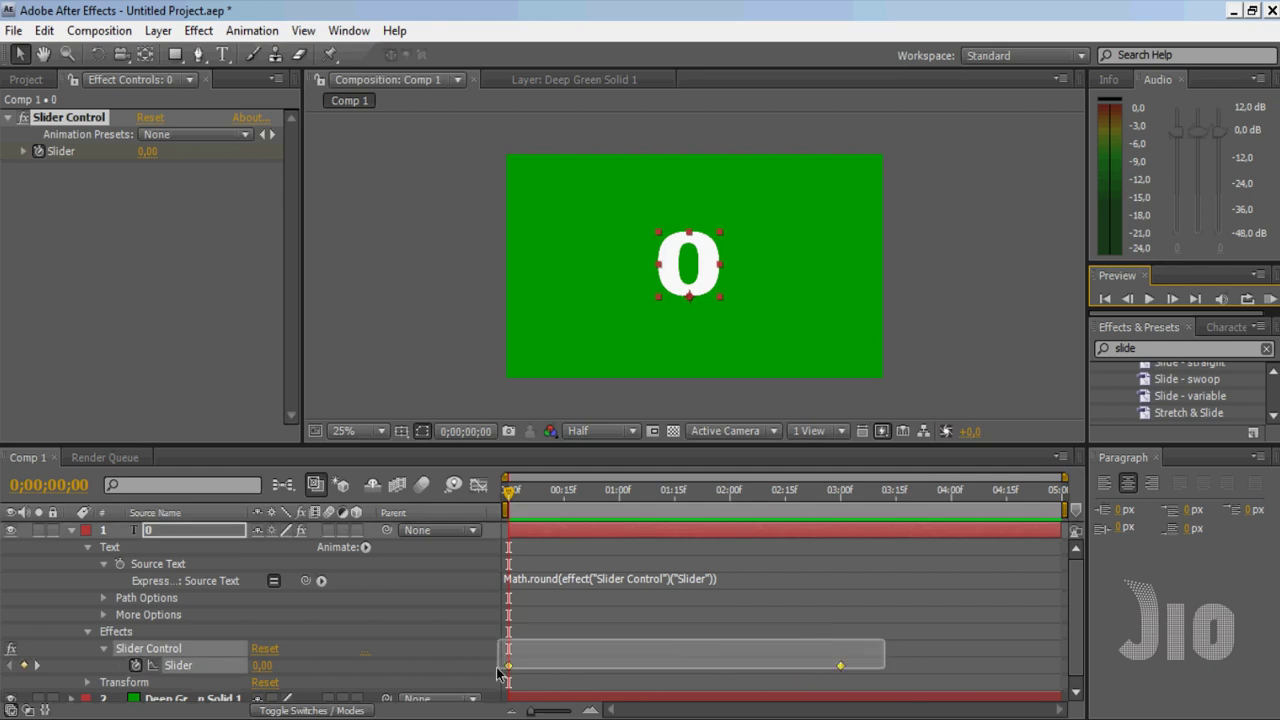
key(Delete)
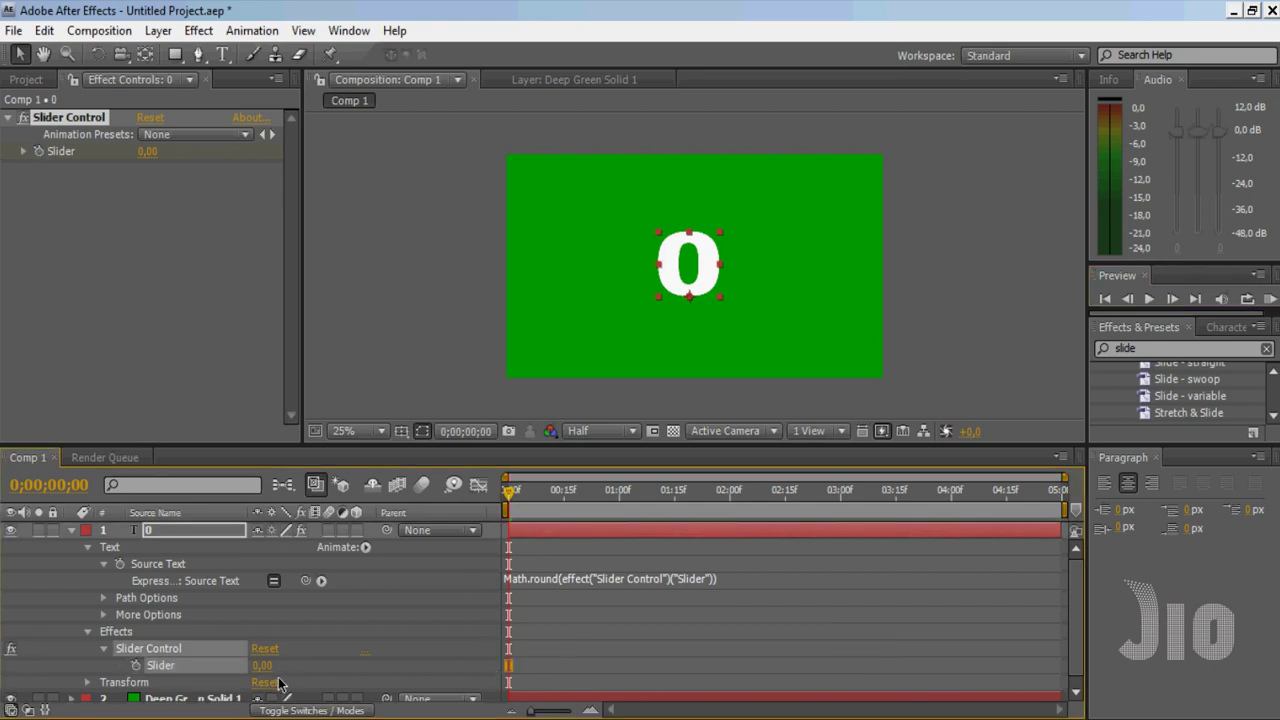
click(261, 665)
text(100)
Keyframe the Slider at 100 on frame 0 and 0 at 4;01, then preview the countdown
click(136, 666)
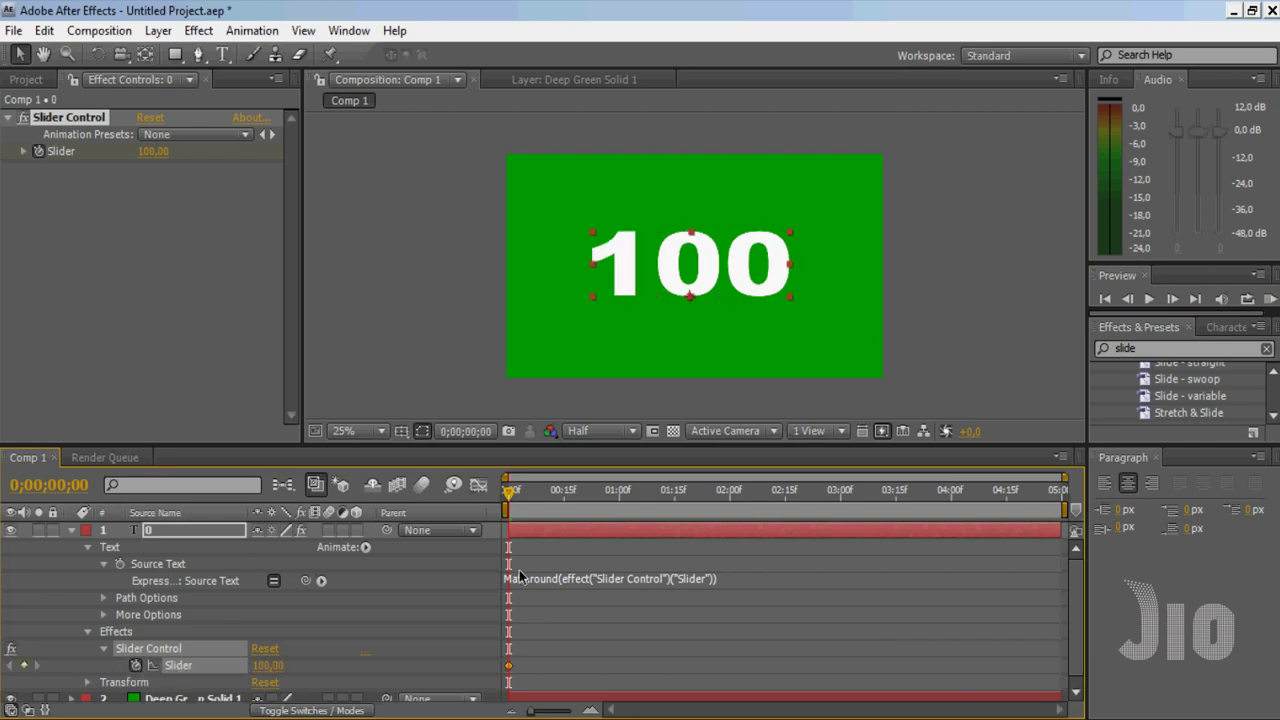
click(955, 500)
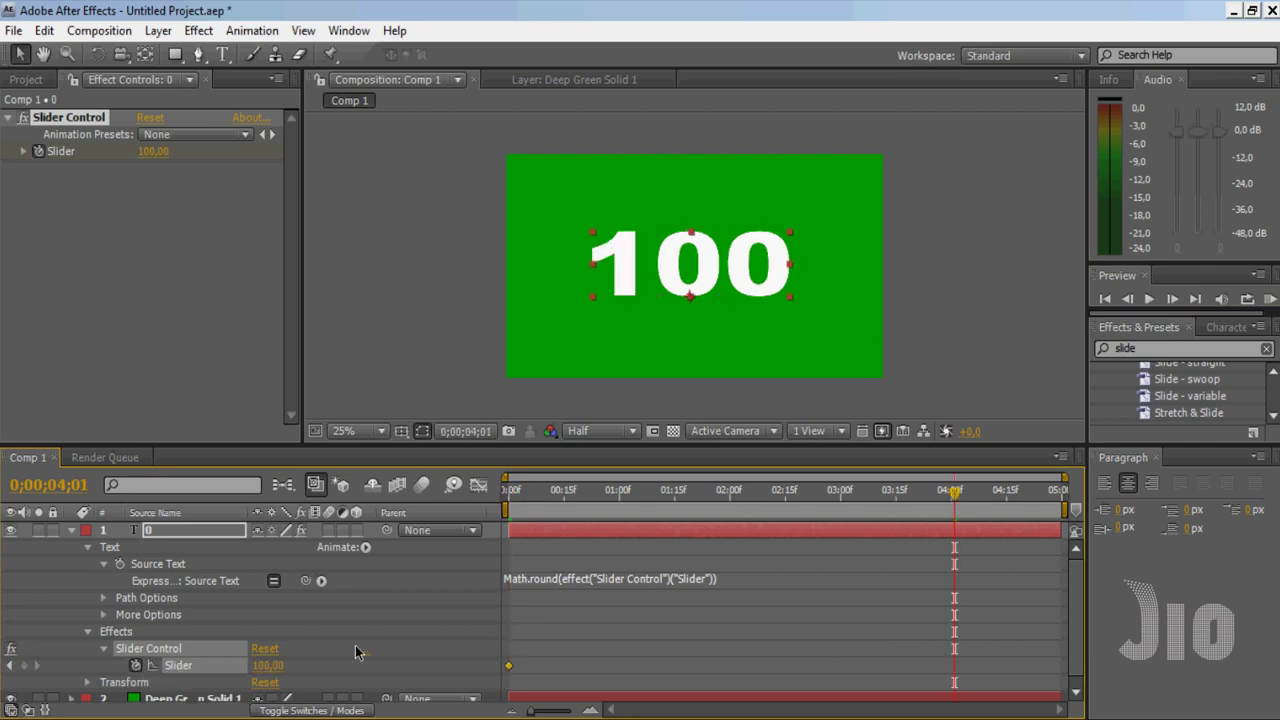
click(268, 665)
text(0)
key(Return)
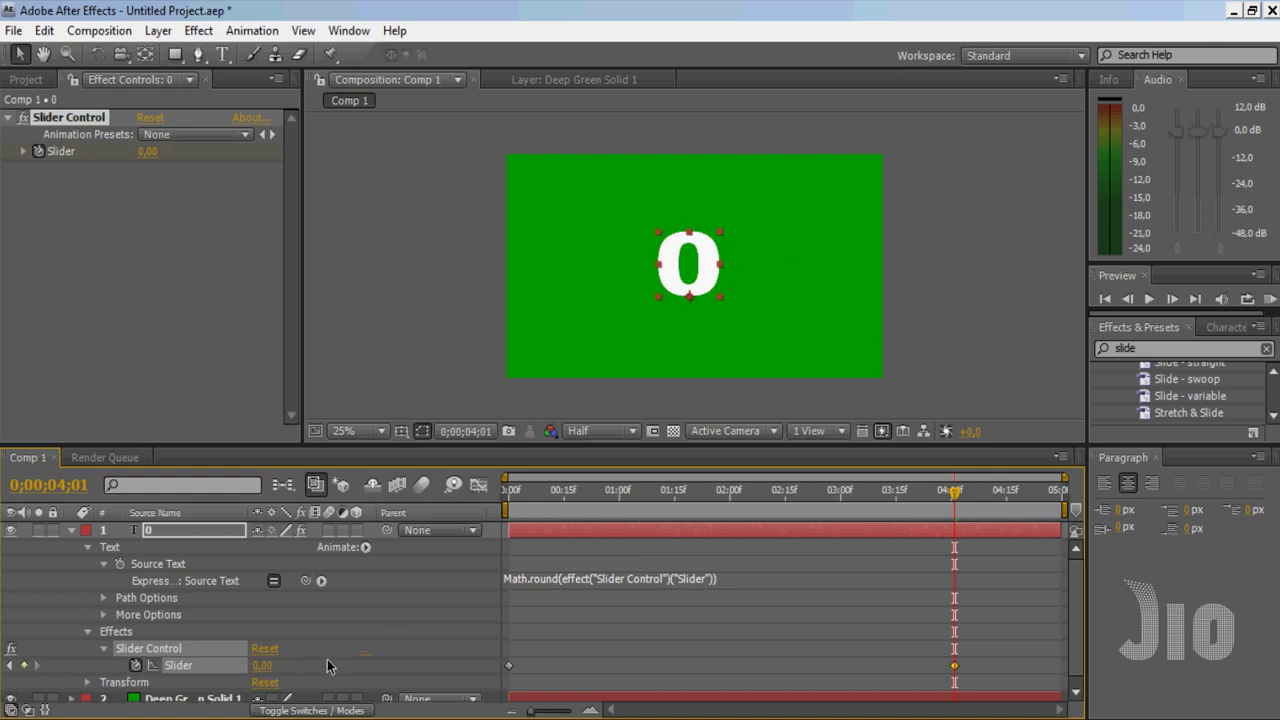
key(Home)
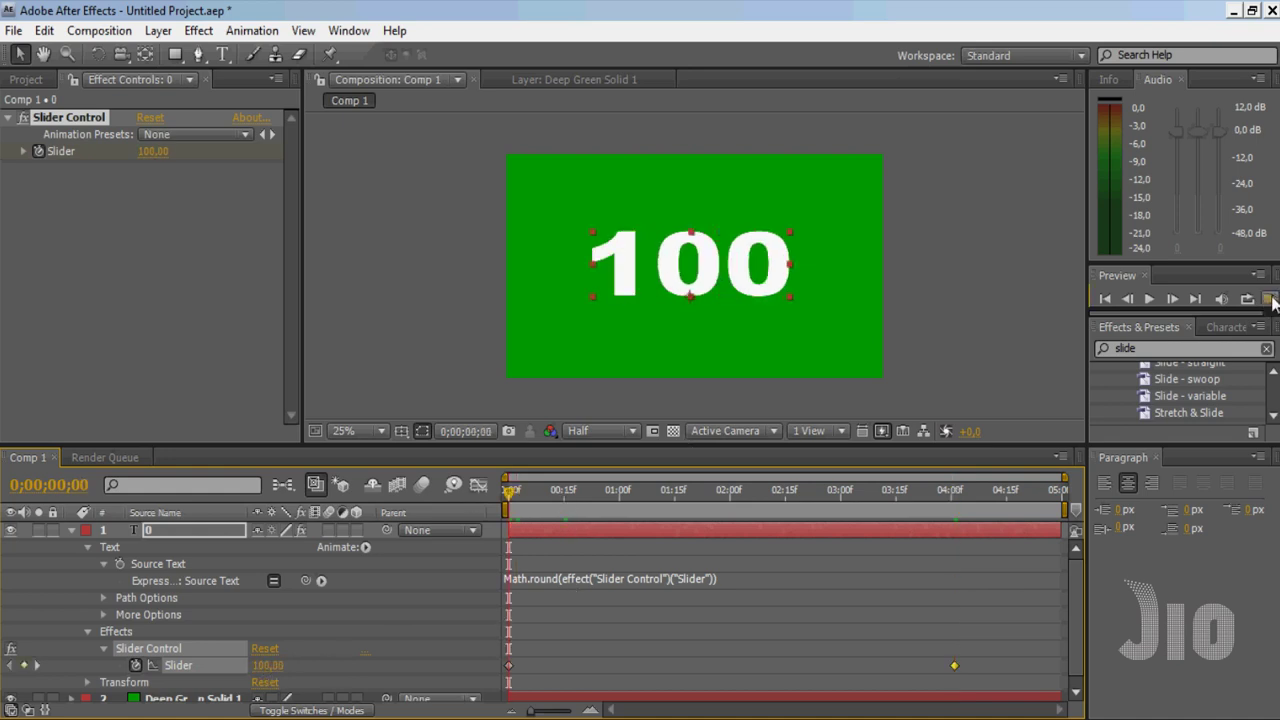
click(1270, 299)
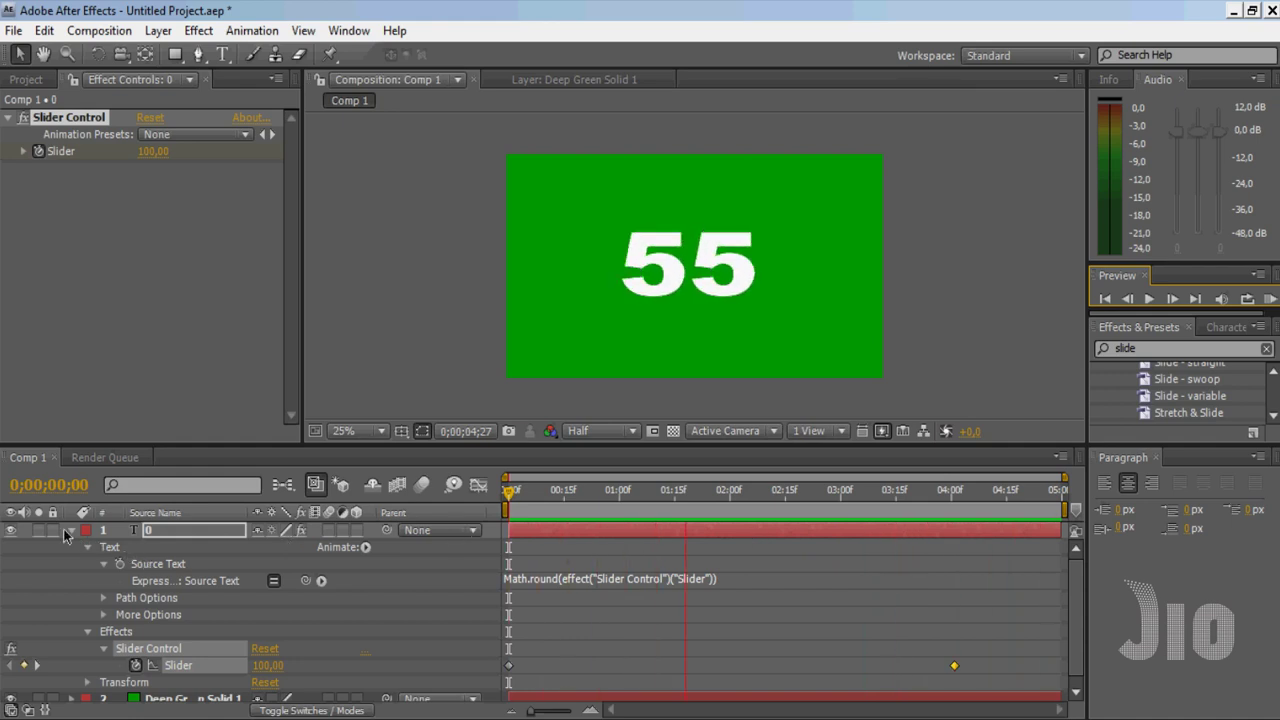
key(space)
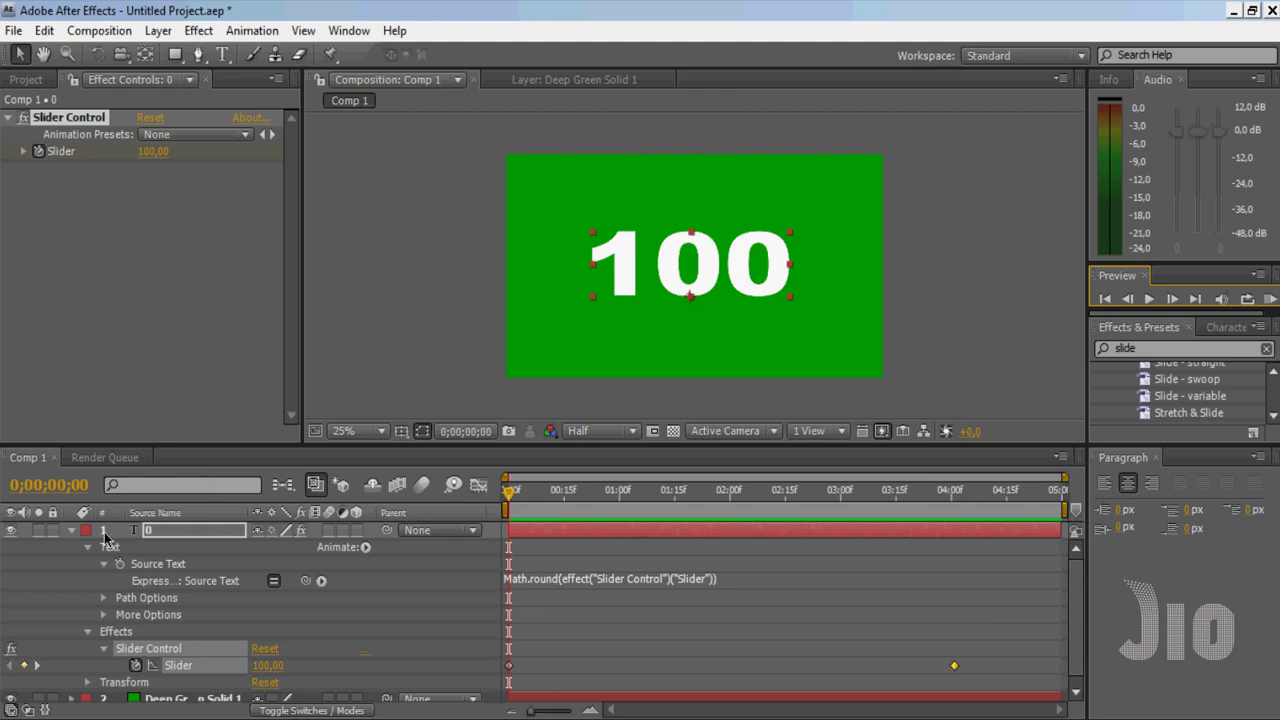
click(72, 531)
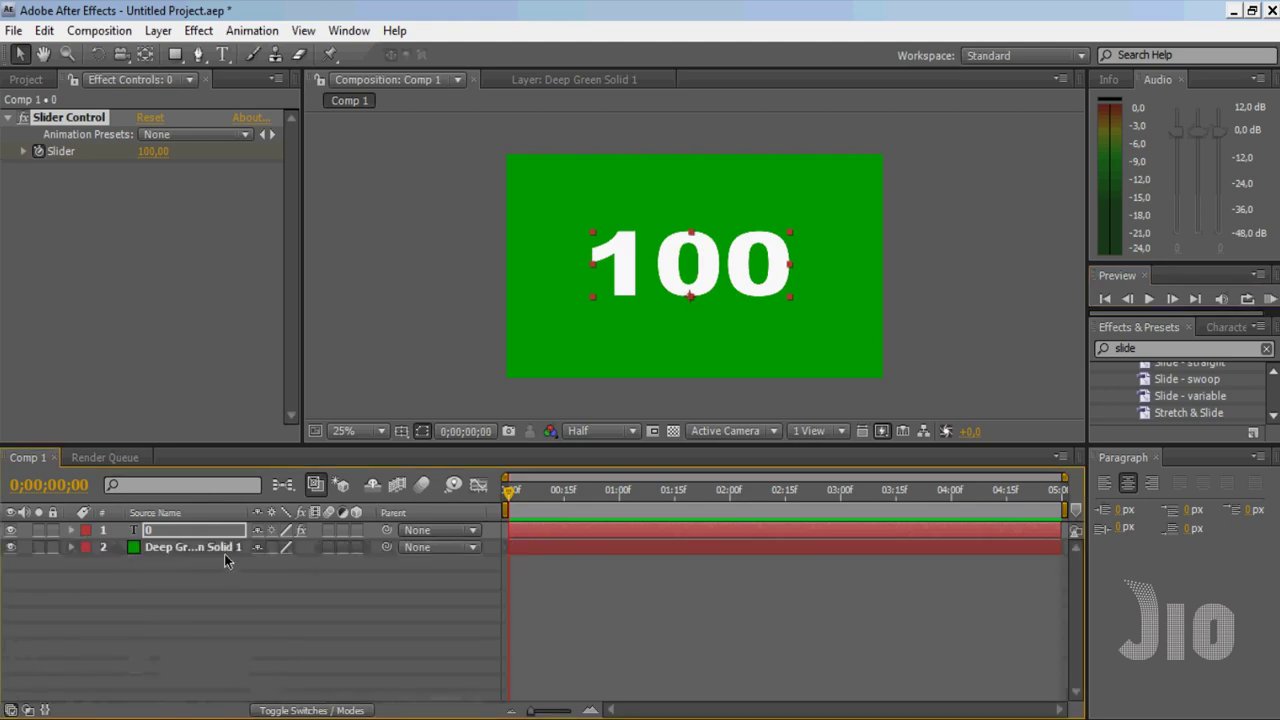
Add a Drop Shadow layer style to the counter text layer
right_click(175, 541)
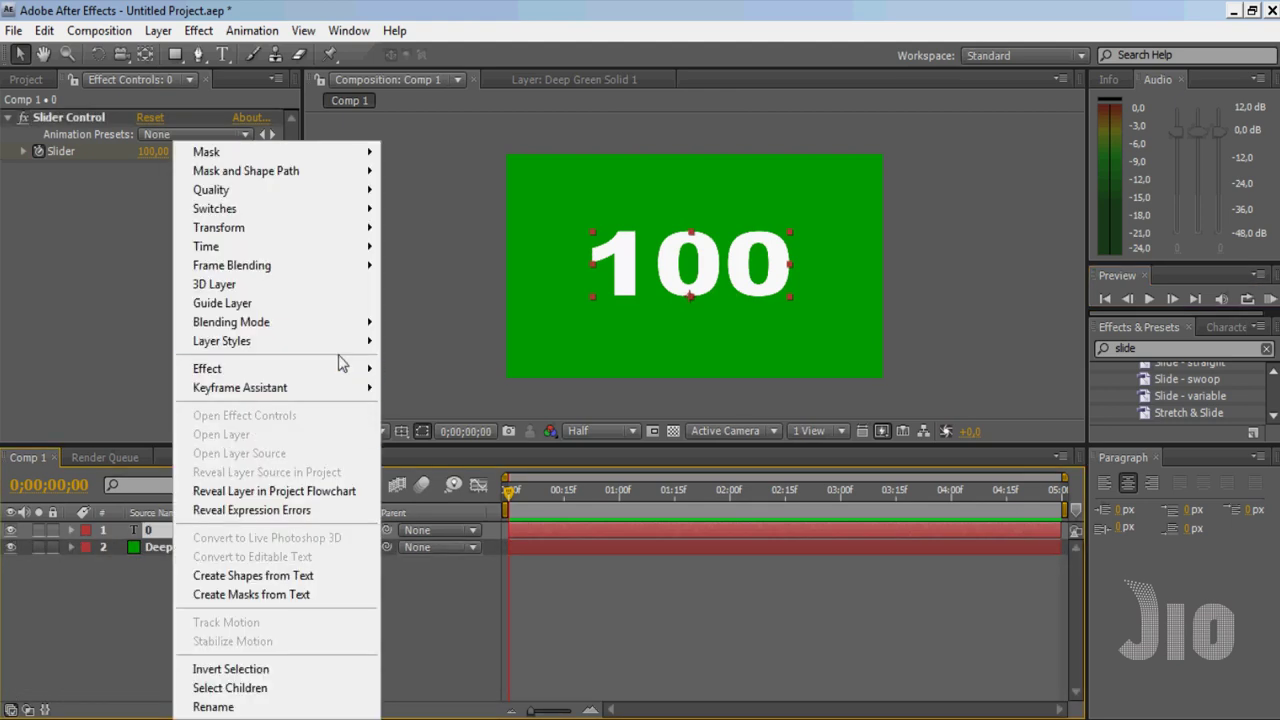
mouse_move(350, 342)
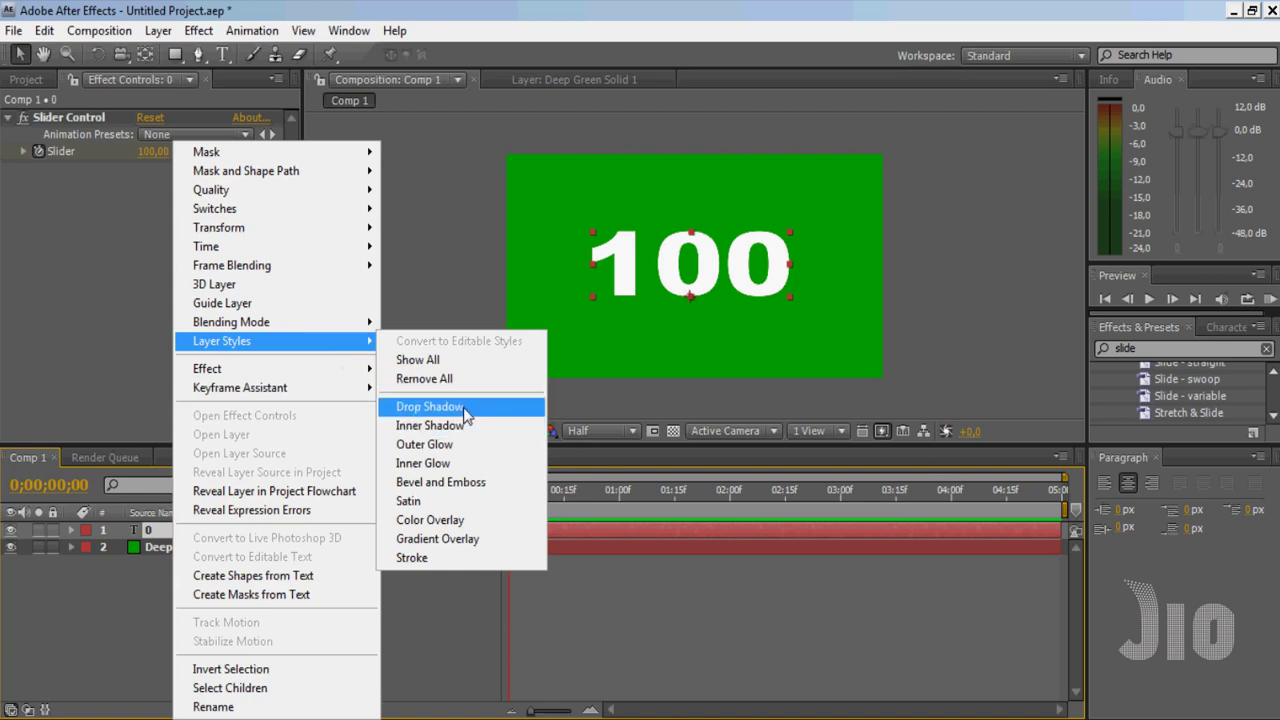
click(430, 406)
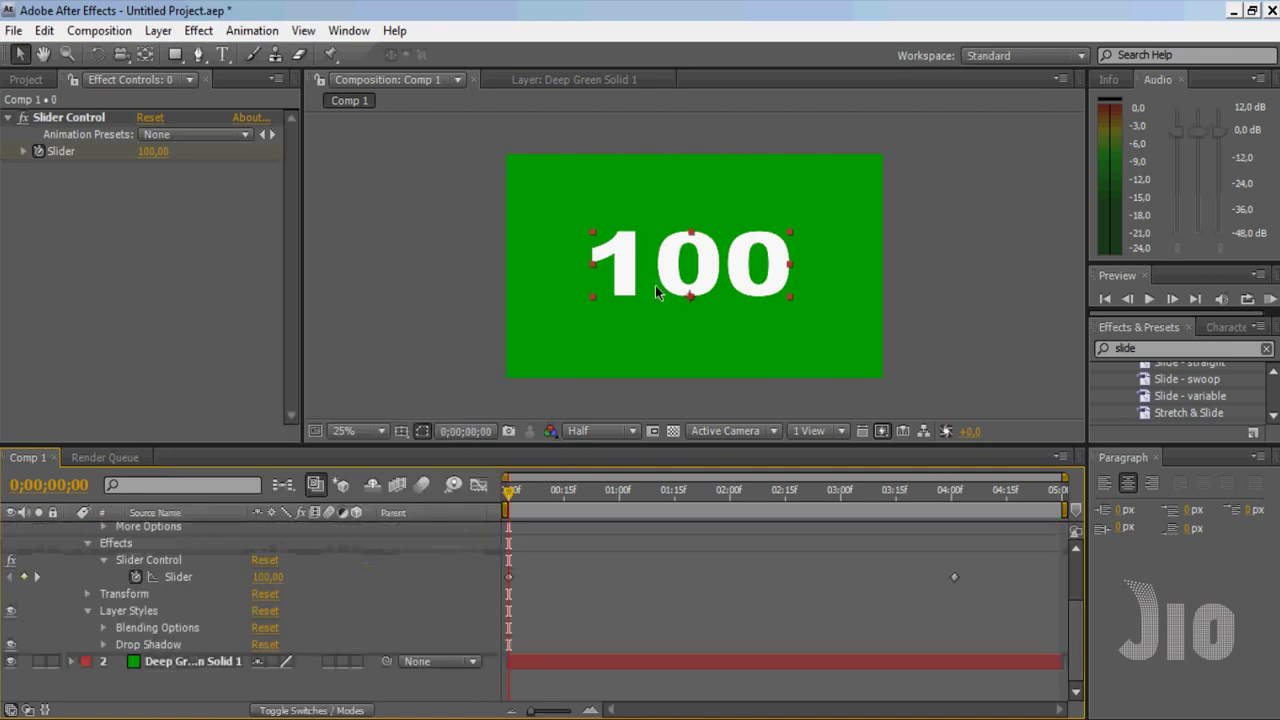
key(period)
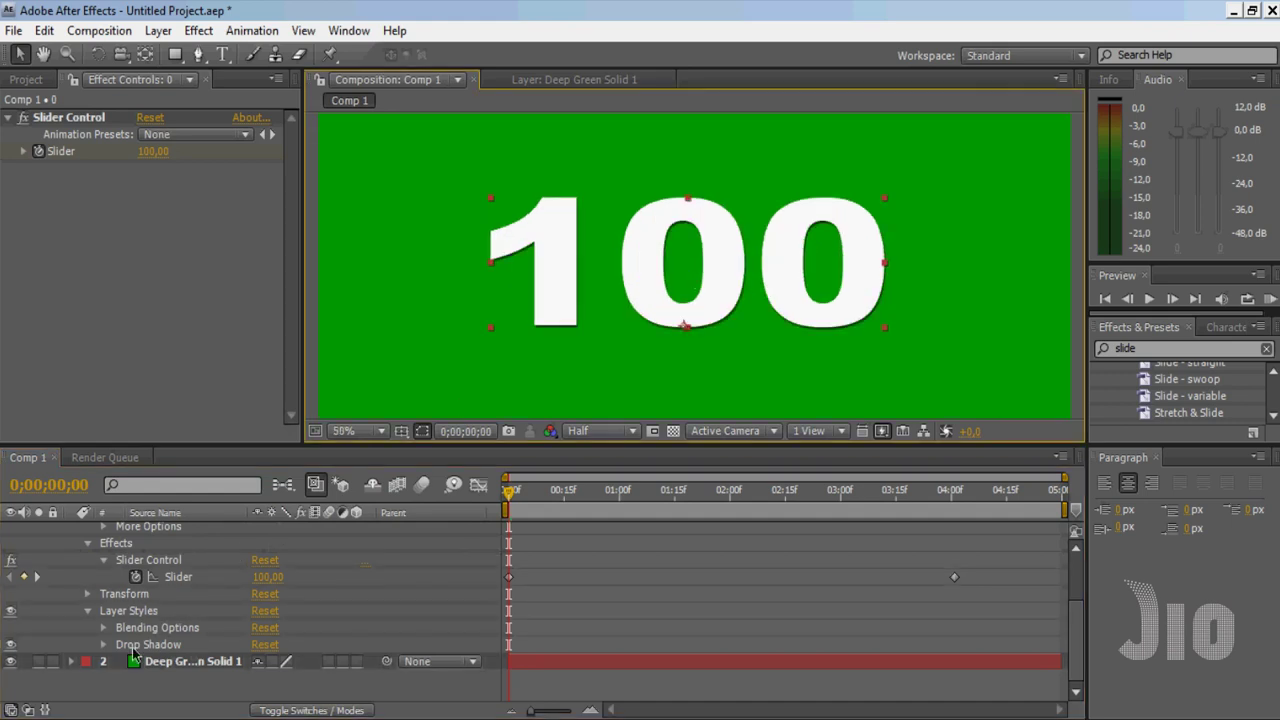
Set the drop shadow to Distance 23, Spread 24% and Size 15
click(103, 644)
scroll(145, 640, down, 3)
scroll(143, 637, down, 3)
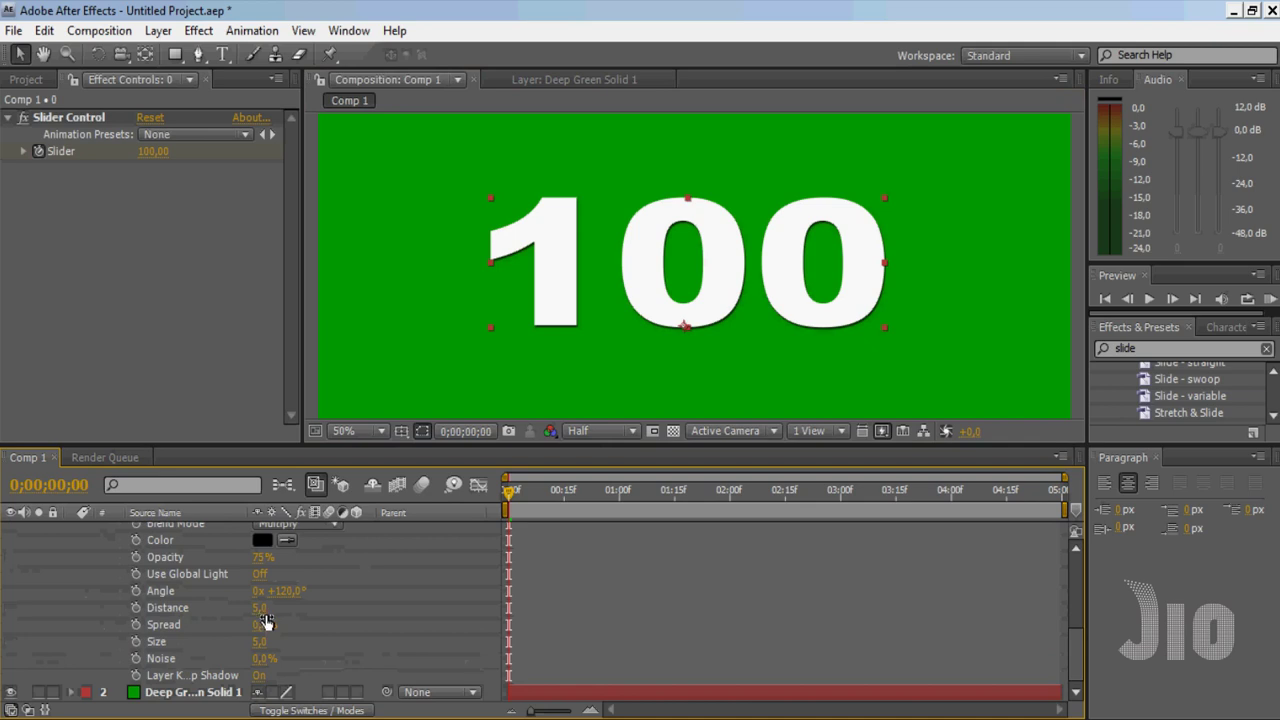
mouse_move(262, 606)
mouse_down()
mouse_move(281, 606)
mouse_move(270, 636)
mouse_up()
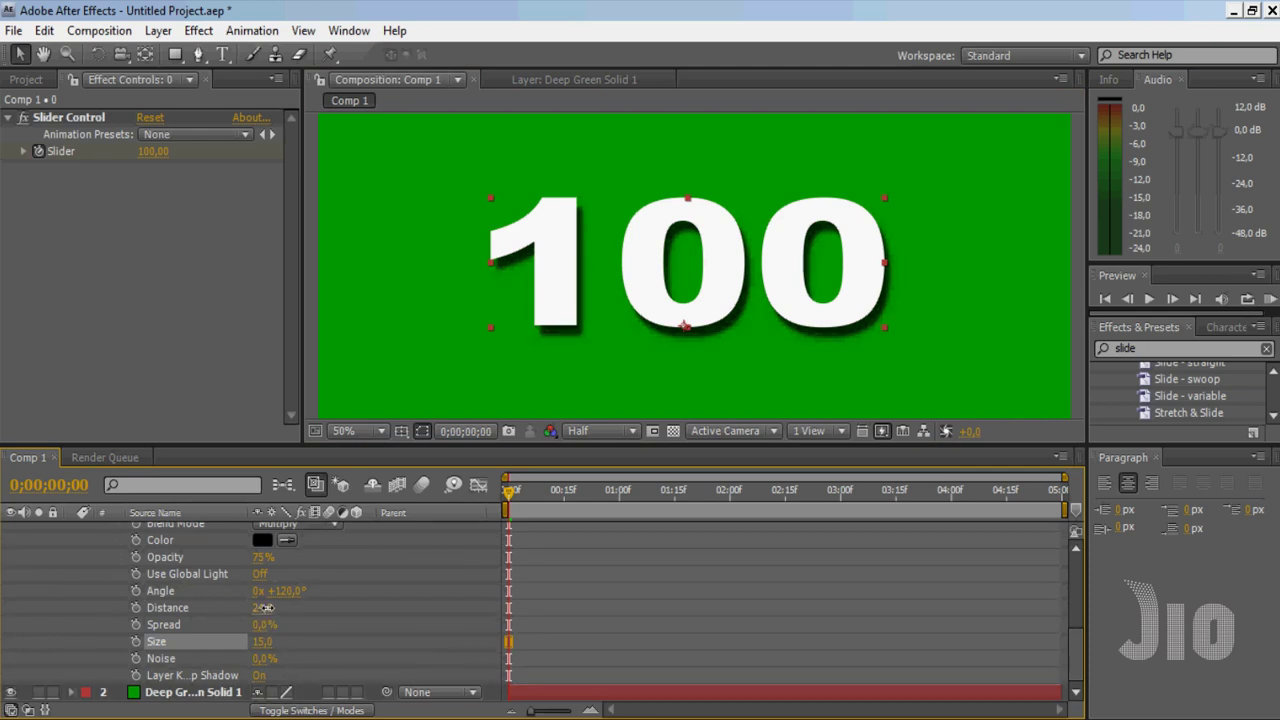
drag(262, 607, 270, 607)
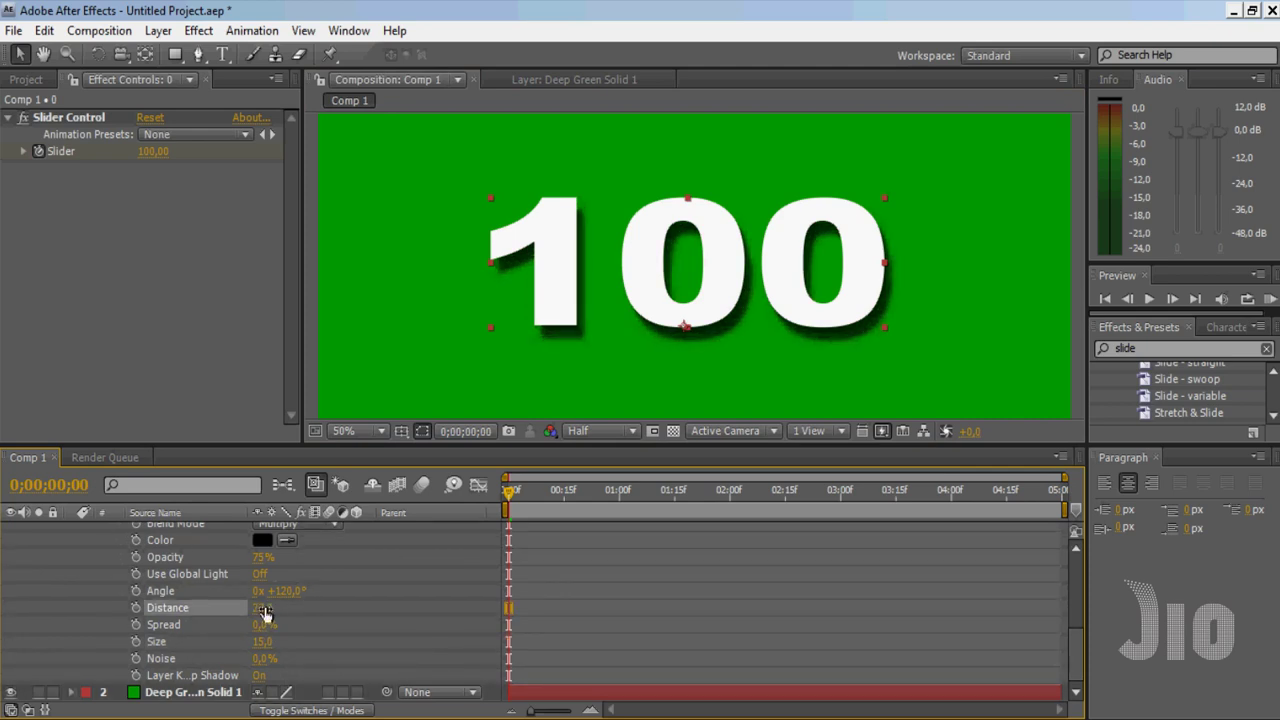
mouse_move(262, 625)
mouse_down()
mouse_move(289, 624)
mouse_move(256, 607)
mouse_up()
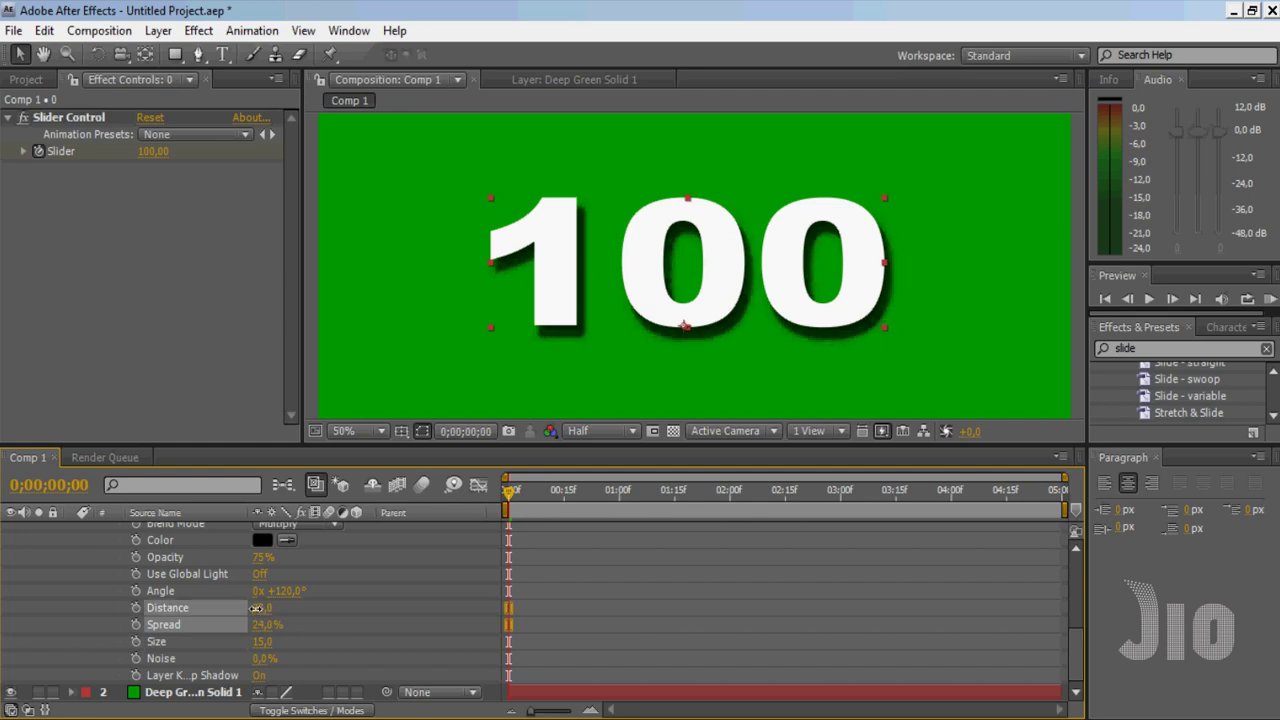
key(comma)
key(comma)
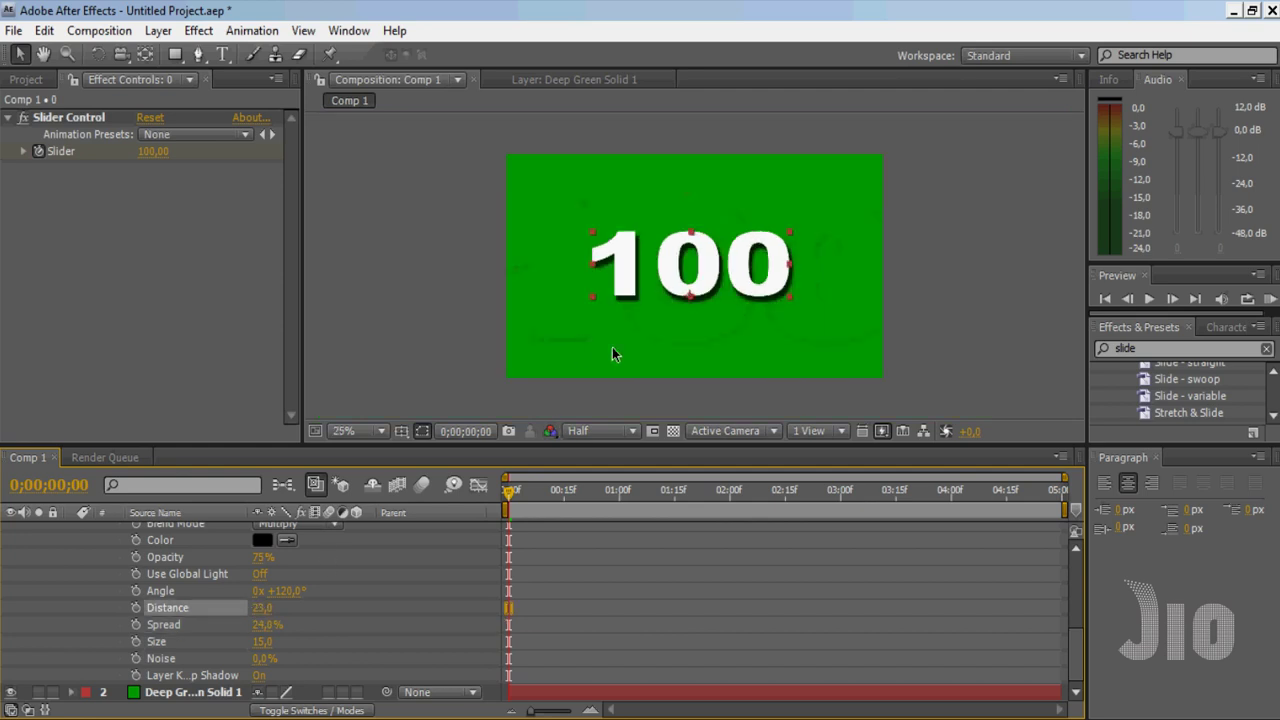
click(1268, 298)
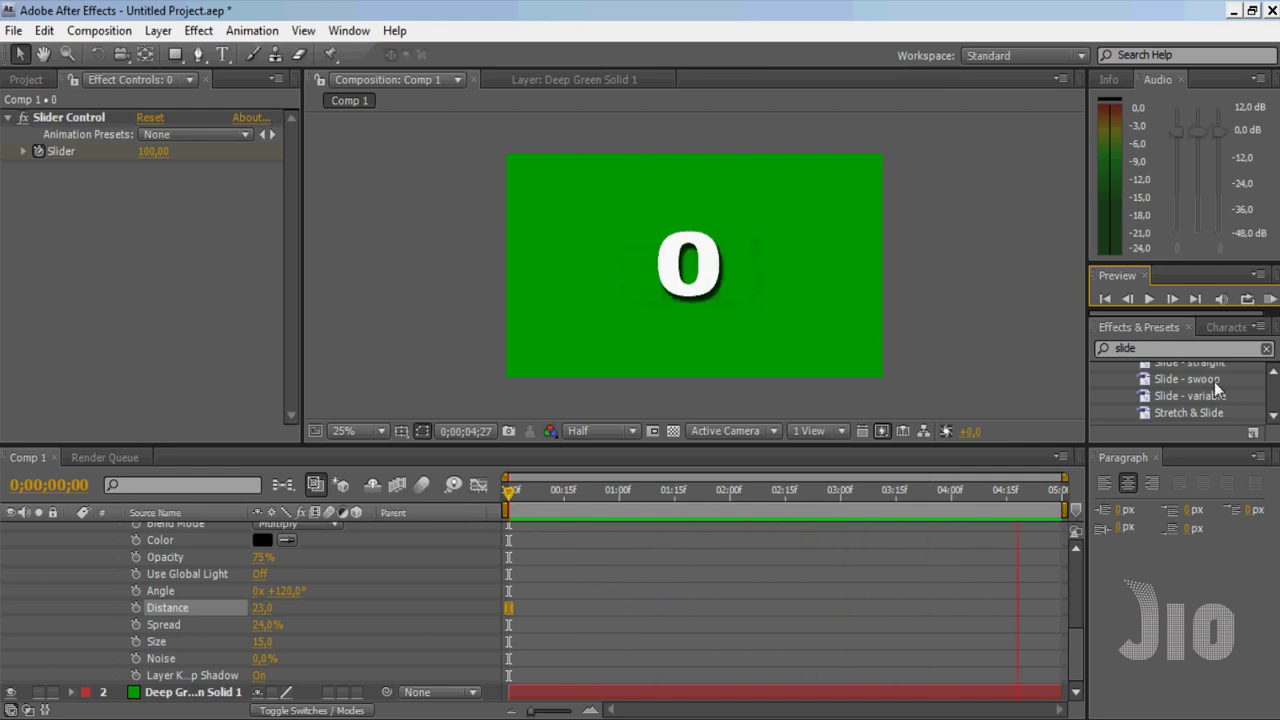
Stop the shadowed countdown preview and collapse the text layer's properties
click(1273, 416)
click(1273, 416)
click(1273, 416)
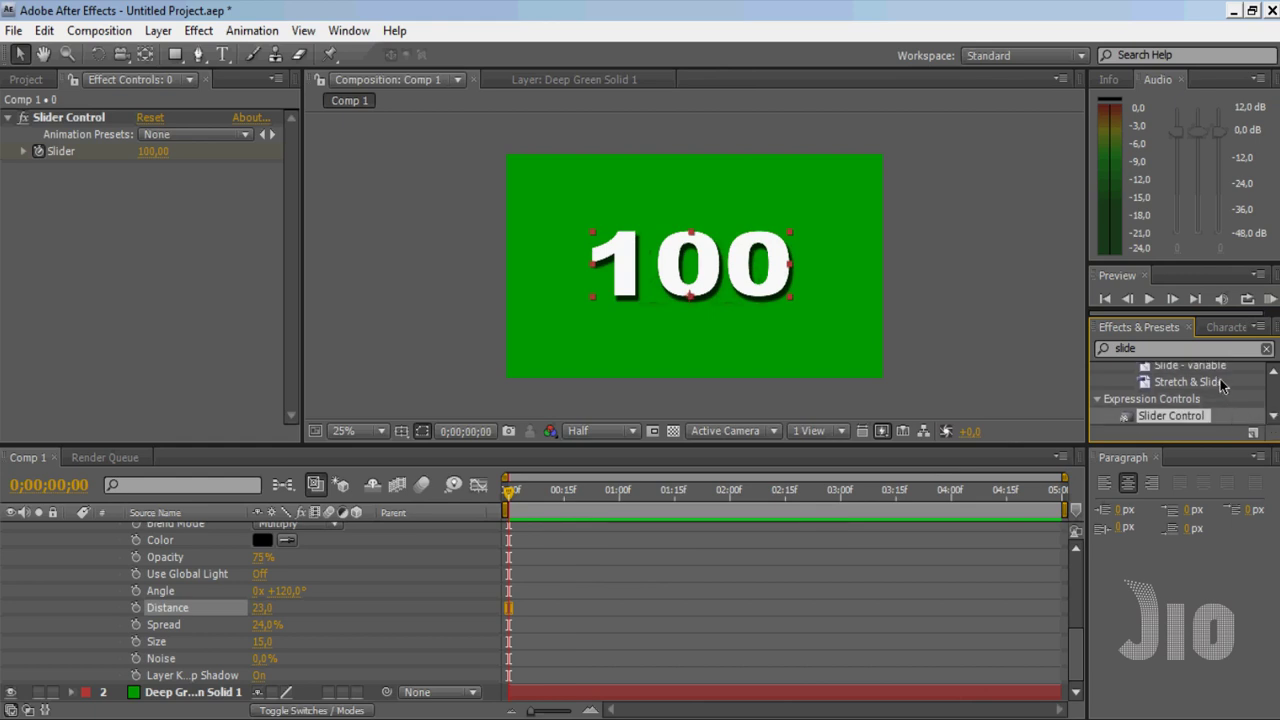
scroll(128, 551, up, 5)
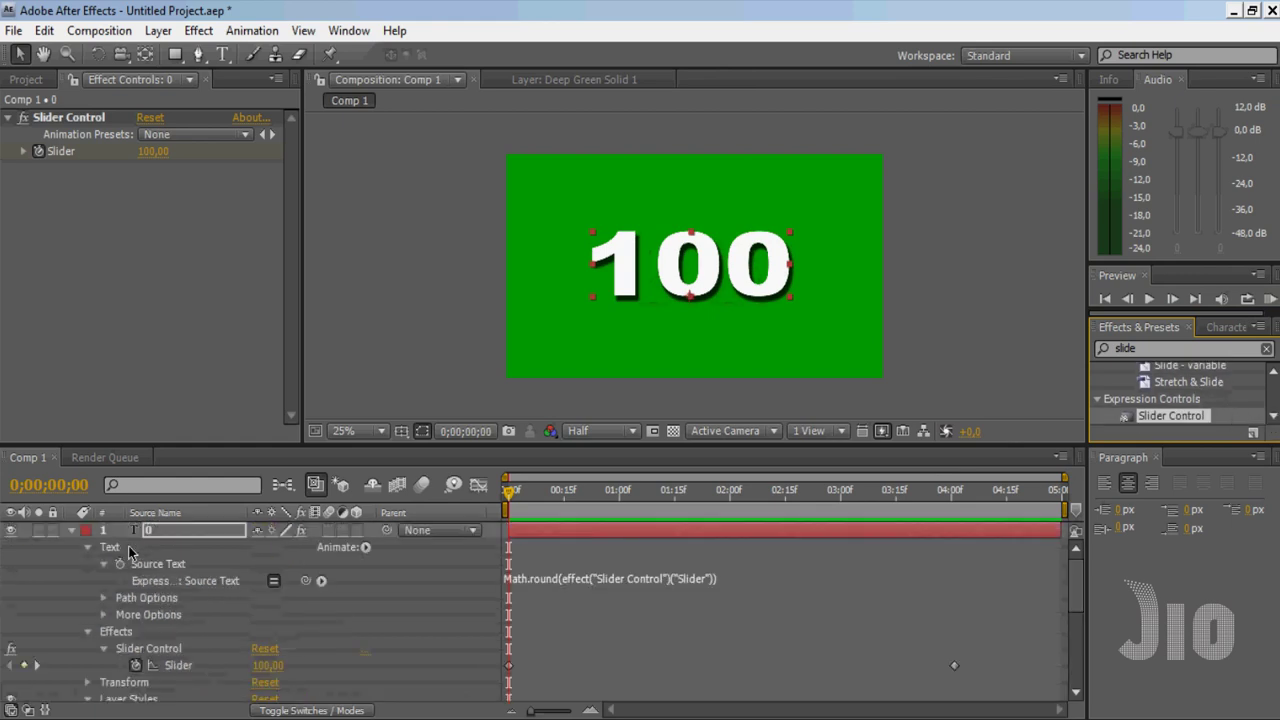
click(71, 530)
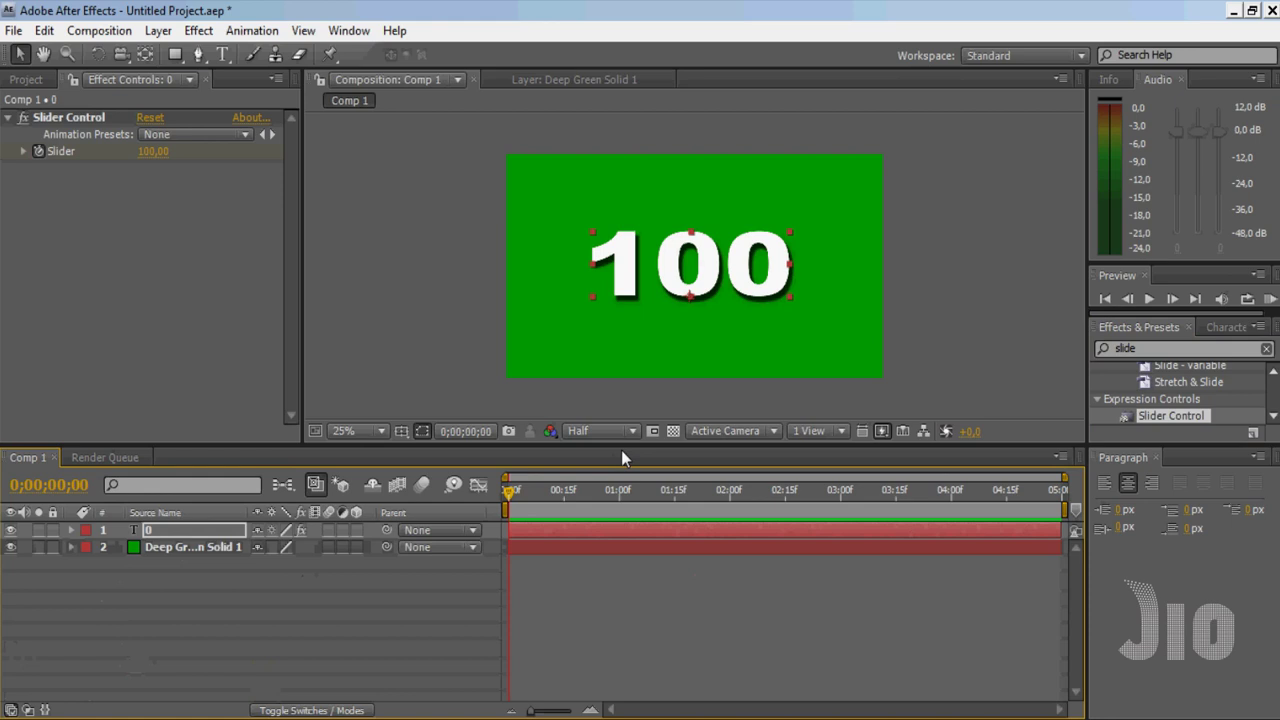